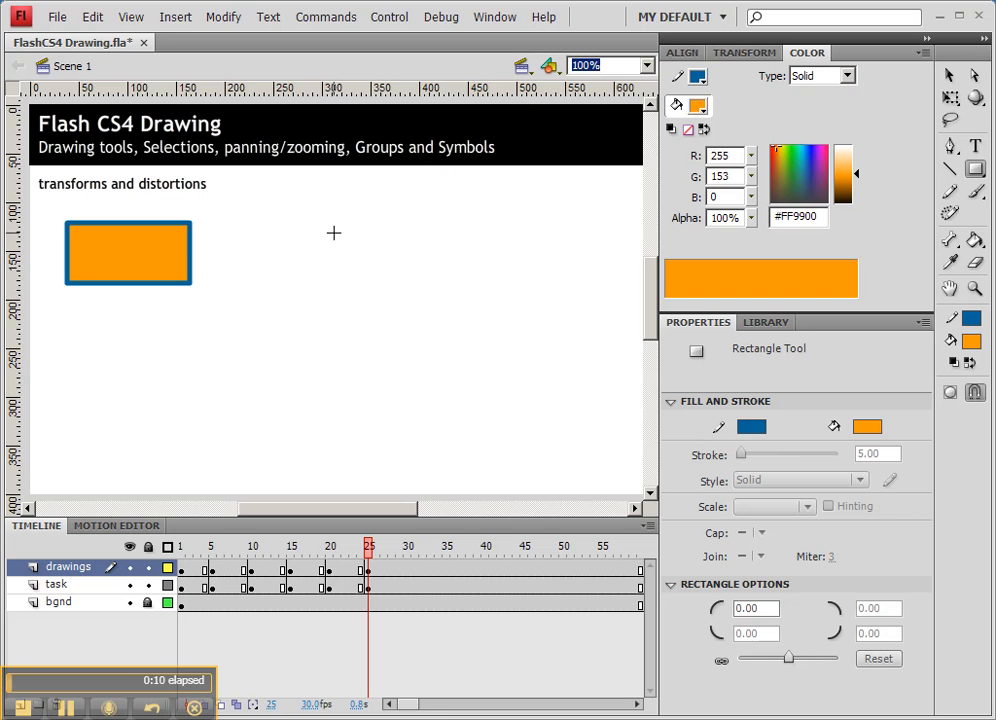
Draw a large orange rectangle about 300 by 140 px and cut three small rectangular window holes into it
mouse_move(322, 224)
left_mouse_down()
mouse_move(422, 293)
mouse_move(619, 362)
left_mouse_up()
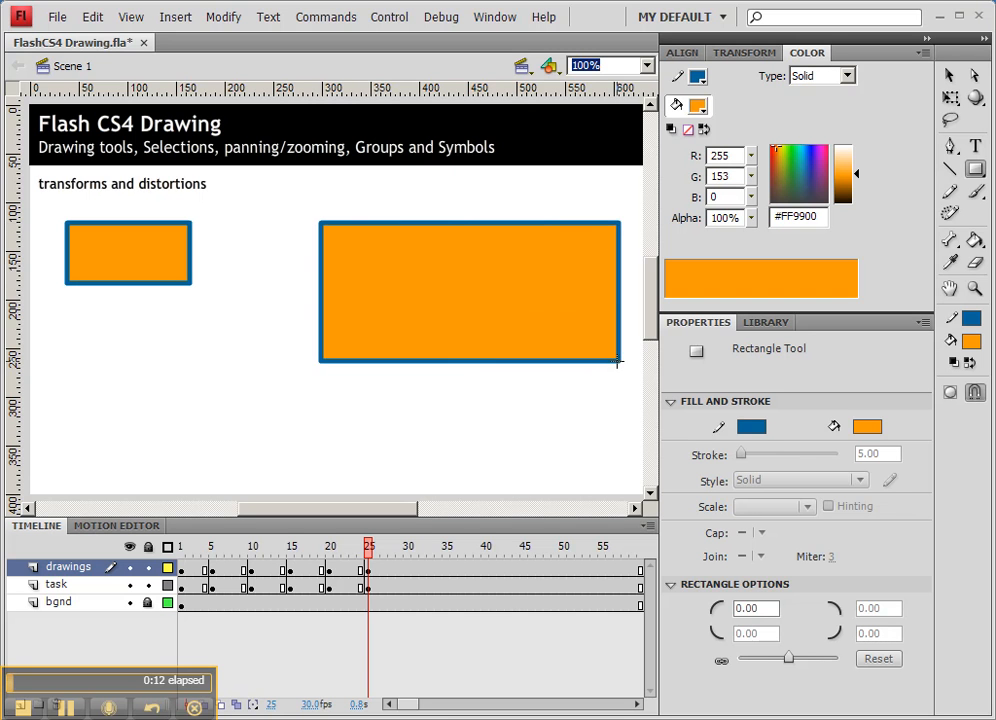
mouse_move(357, 250)
left_mouse_down()
mouse_move(406, 284)
mouse_move(447, 258)
mouse_move(487, 285)
mouse_move(567, 286)
left_mouse_up()
left_click(553, 270, "ctrl")
left_click(467, 264, "ctrl+shift")
left_click(375, 268, "ctrl+shift")
key("Delete")
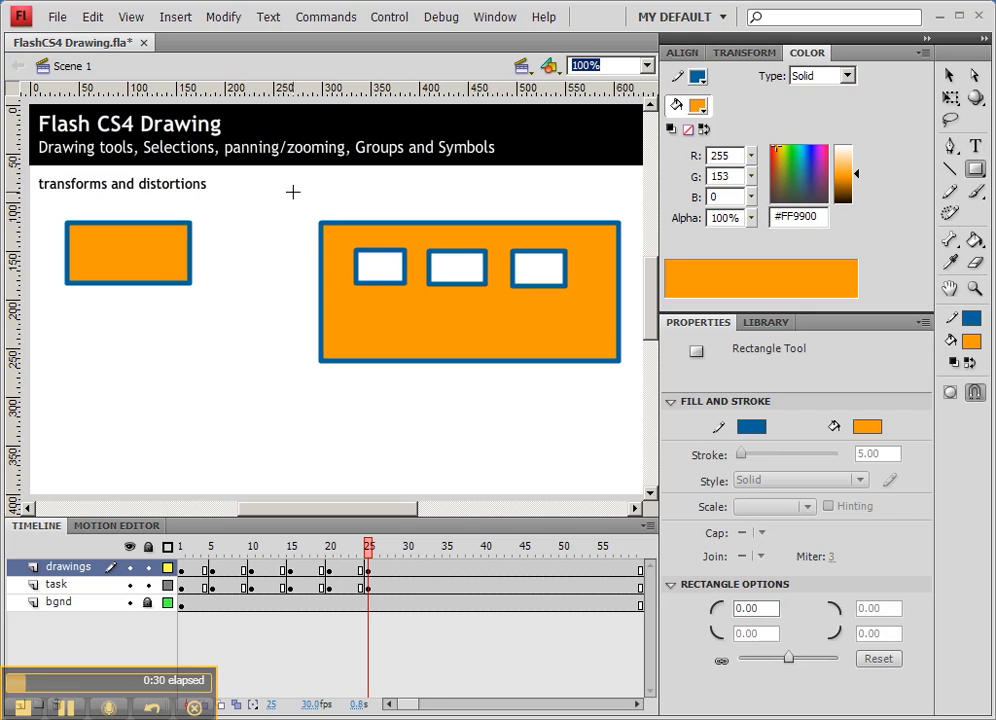
Select the small orange rectangle on the left
left_click(949, 77)
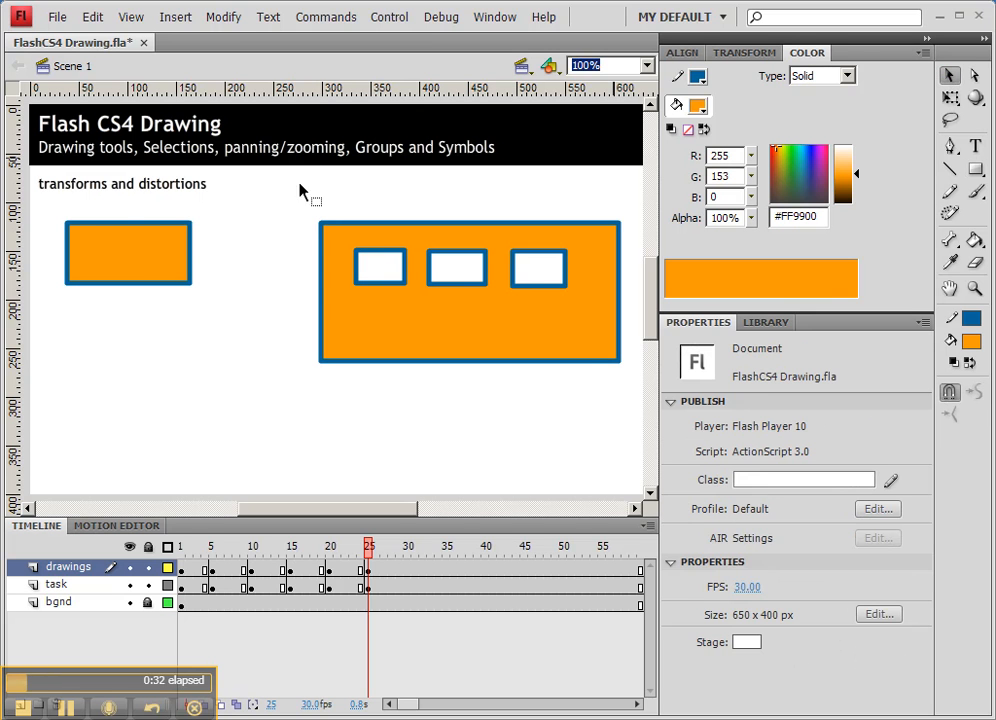
left_click_drag(55, 220, 213, 322)
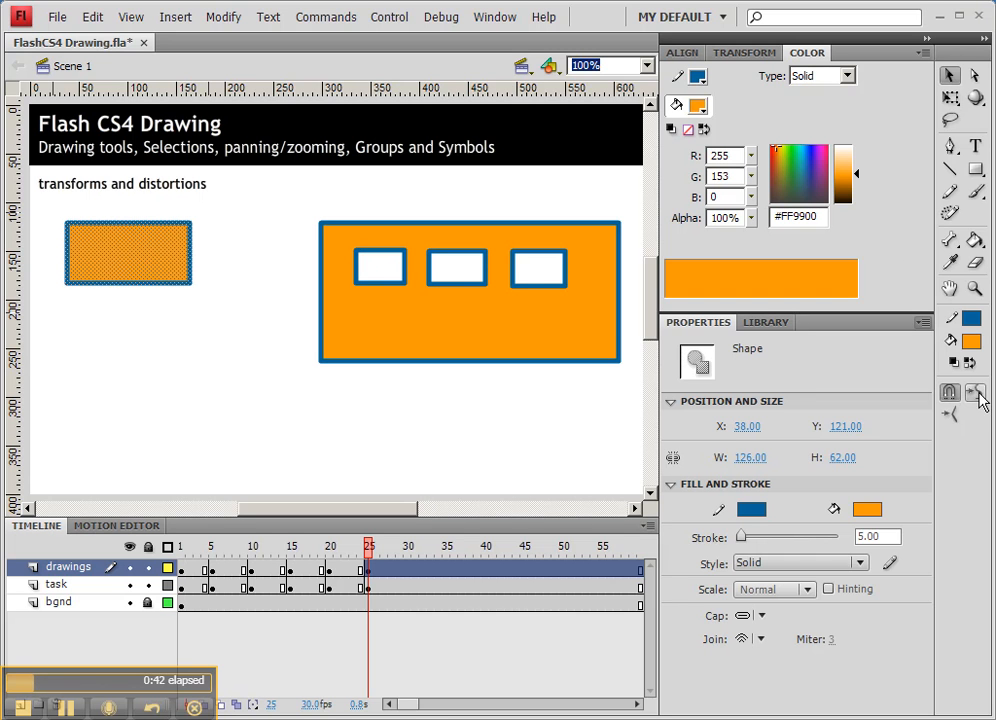
left_click(974, 76)
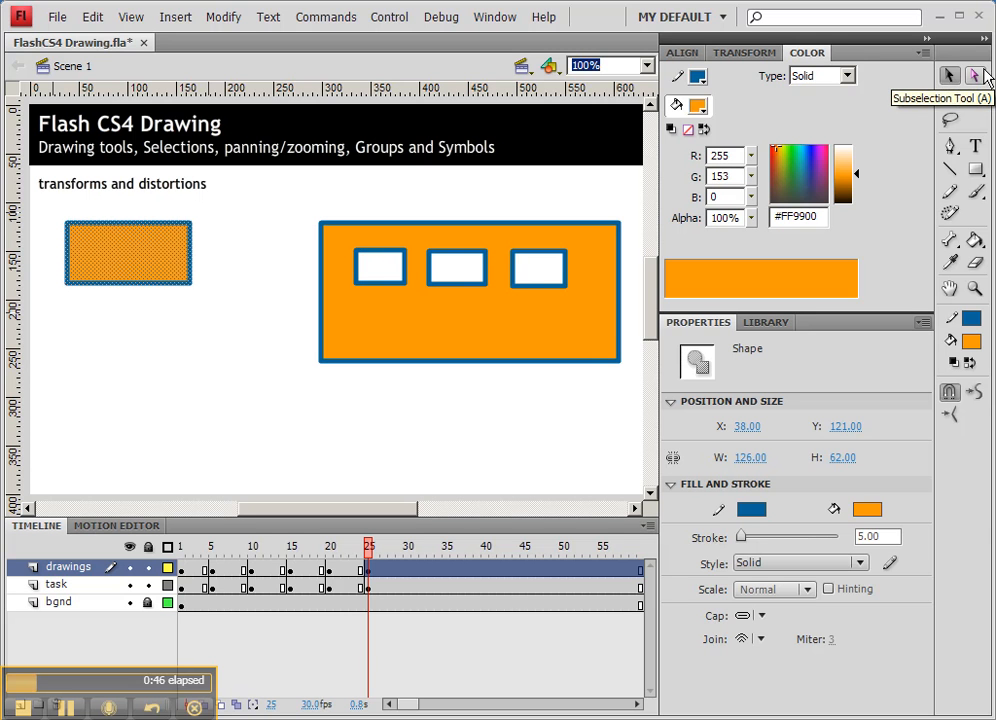
left_click(949, 76)
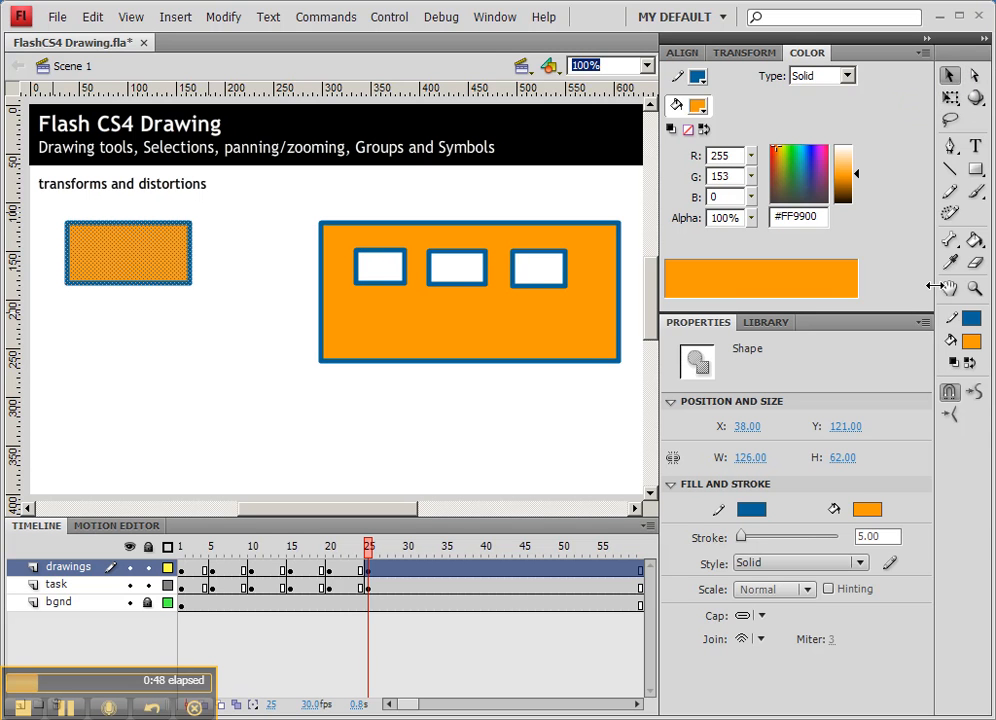
mouse_move(930, 282)
left_mouse_down()
mouse_move(960, 280)
mouse_move(944, 287)
left_mouse_up()
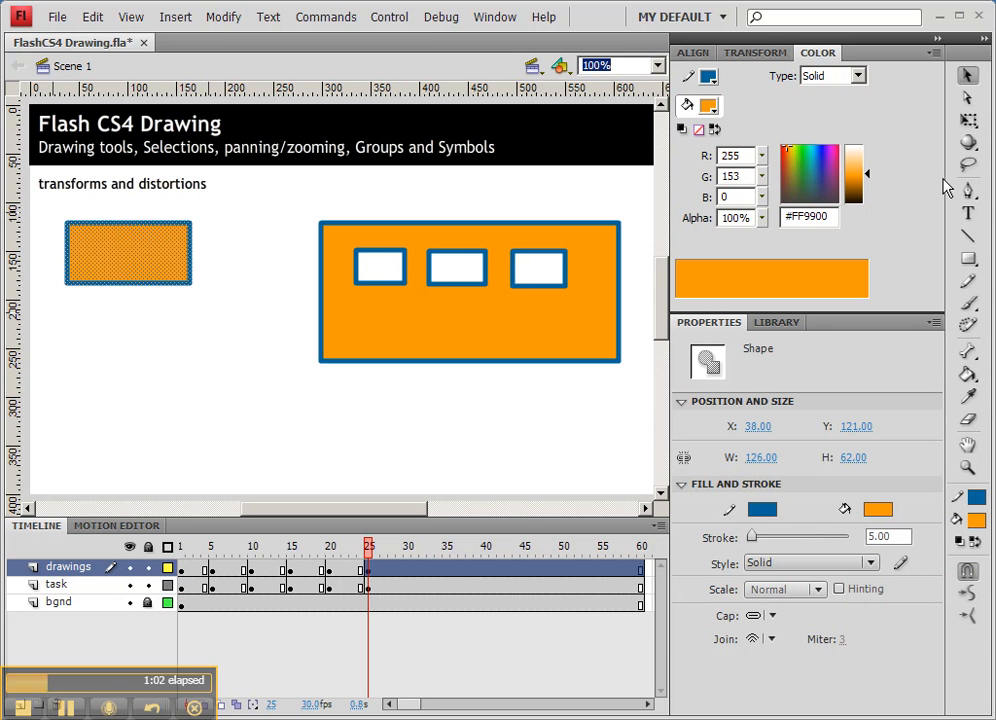
mouse_move(946, 178)
left_mouse_down()
mouse_move(973, 179)
mouse_move(936, 178)
left_mouse_up()
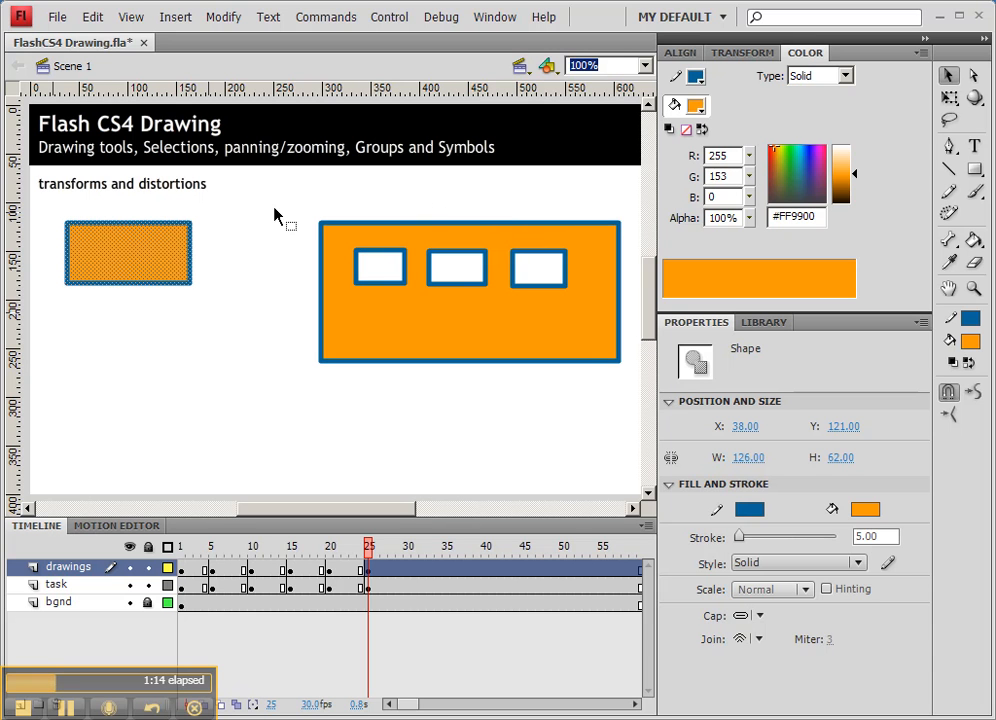
Scale the left rectangle with Free Transform to about 69 by 65 px
left_click(950, 98)
left_click(846, 100)
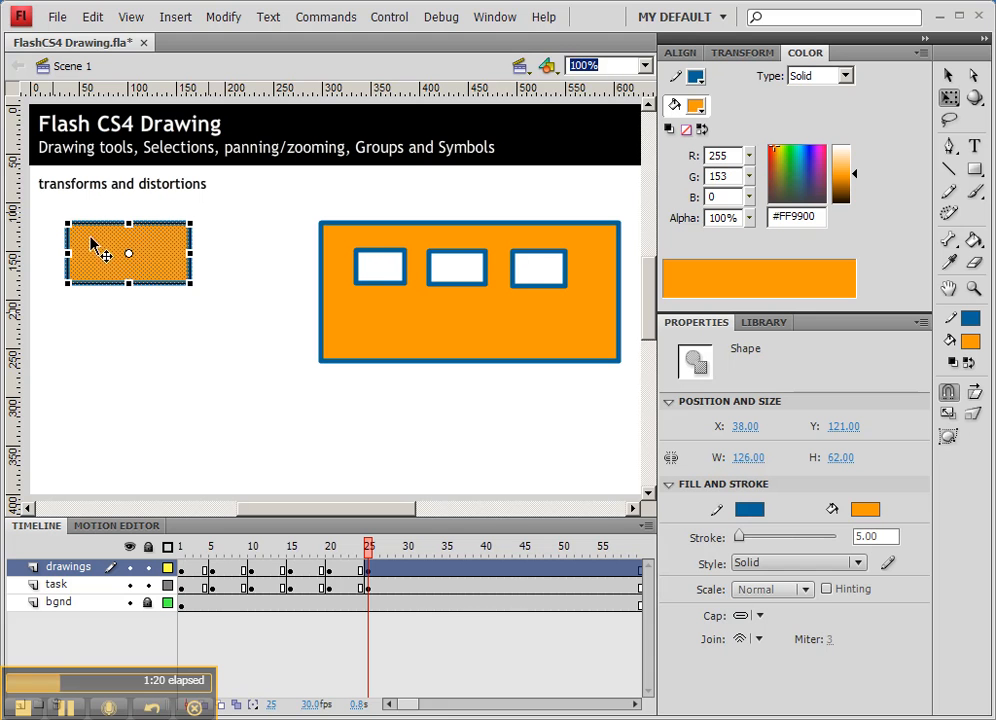
left_click_drag(67, 224, 57, 196)
left_click_drag(192, 288, 164, 299)
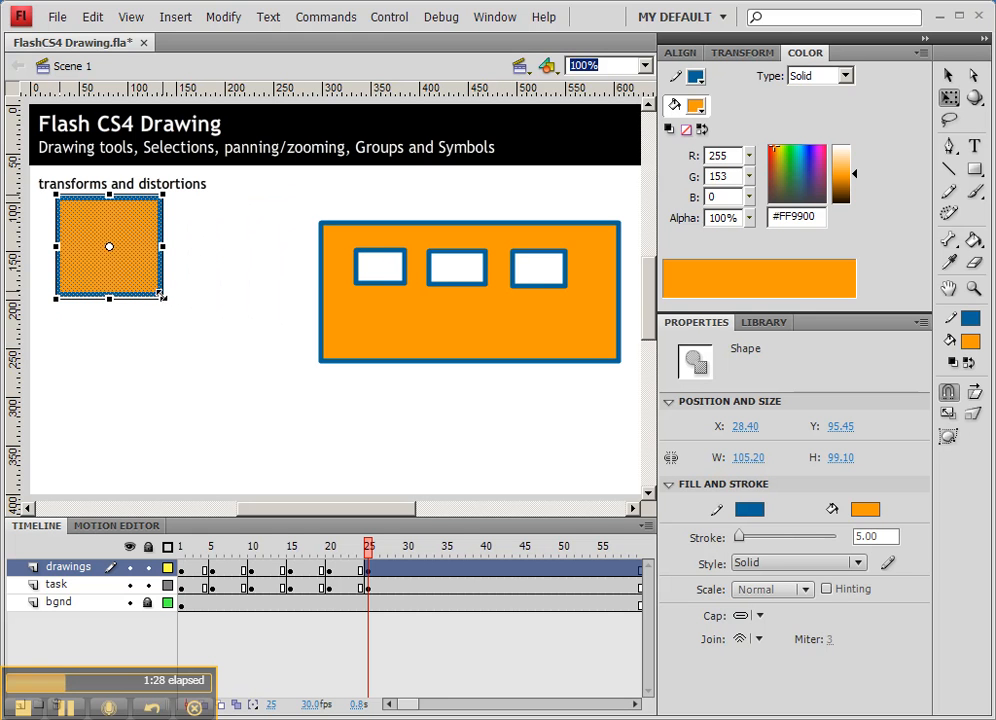
mouse_move(163, 299)
left_mouse_down()
mouse_move(278, 415)
mouse_move(118, 272)
mouse_move(275, 398)
mouse_move(175, 308)
mouse_move(191, 336)
mouse_move(200, 311)
mouse_move(151, 296)
mouse_move(134, 271)
mouse_move(177, 306)
mouse_move(175, 264)
mouse_move(127, 271)
mouse_move(175, 310)
mouse_move(148, 284)
left_mouse_up()
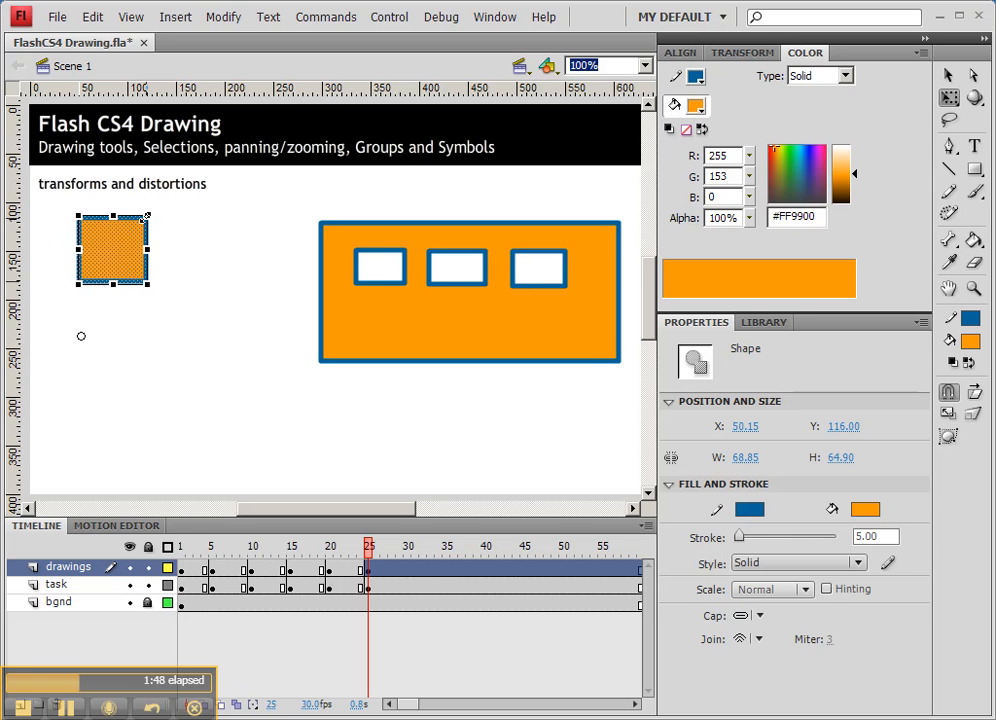
Try reshaping the square by dragging its corner handles, then undo both distortions
left_click_drag(116, 246, 188, 217)
left_click_drag(106, 238, 109, 367)
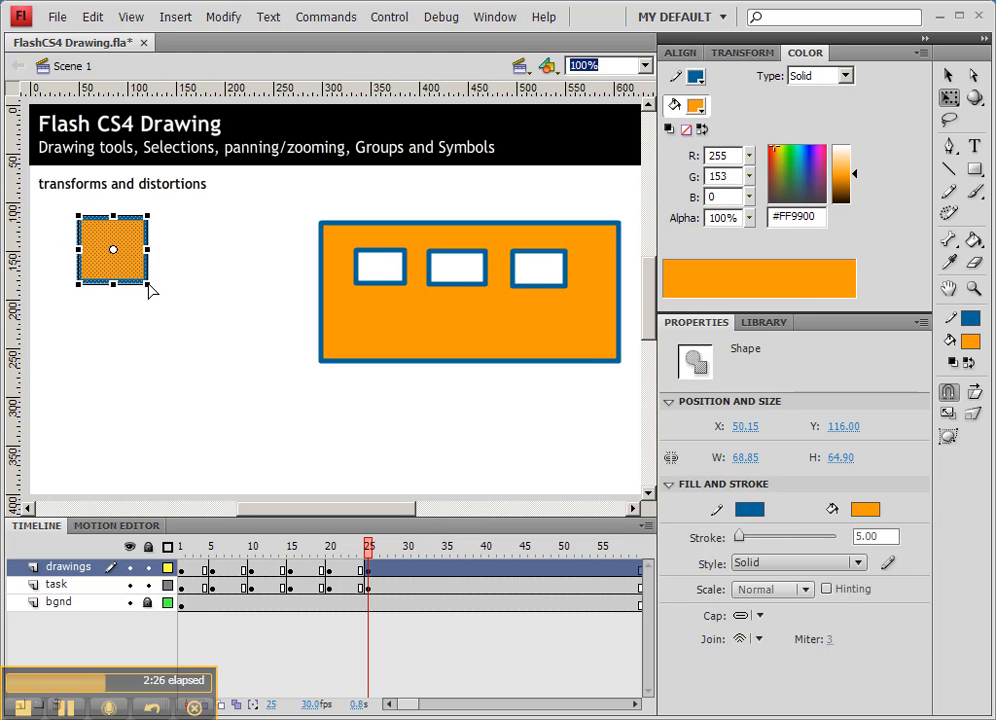
left_click_drag(147, 285, 158, 340)
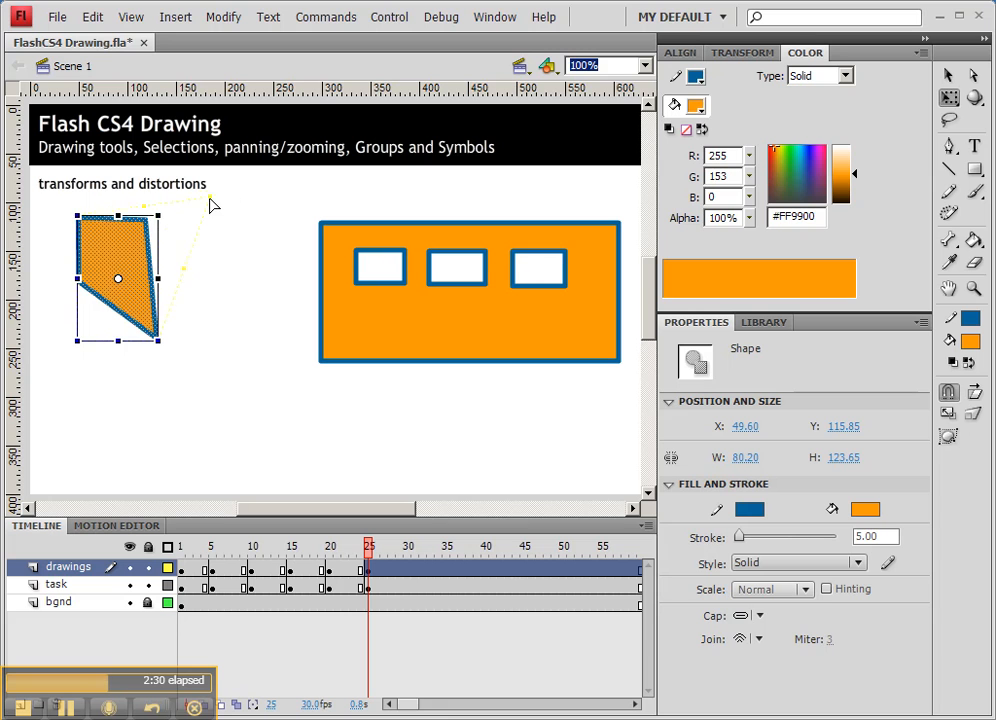
left_click_drag(160, 216, 198, 198)
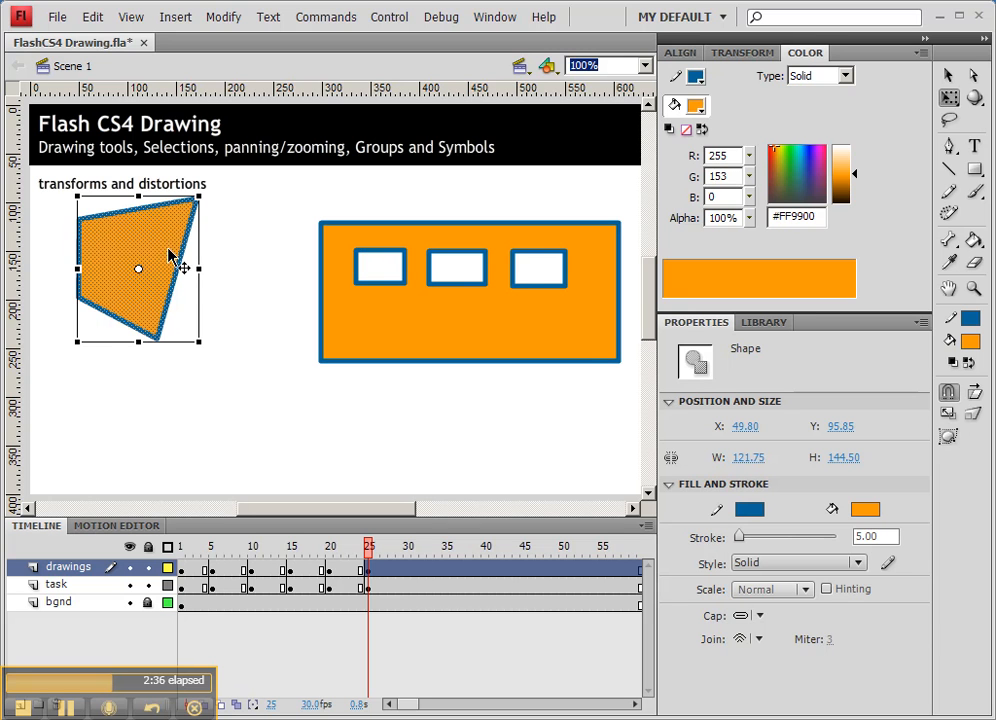
key("ctrl+z")
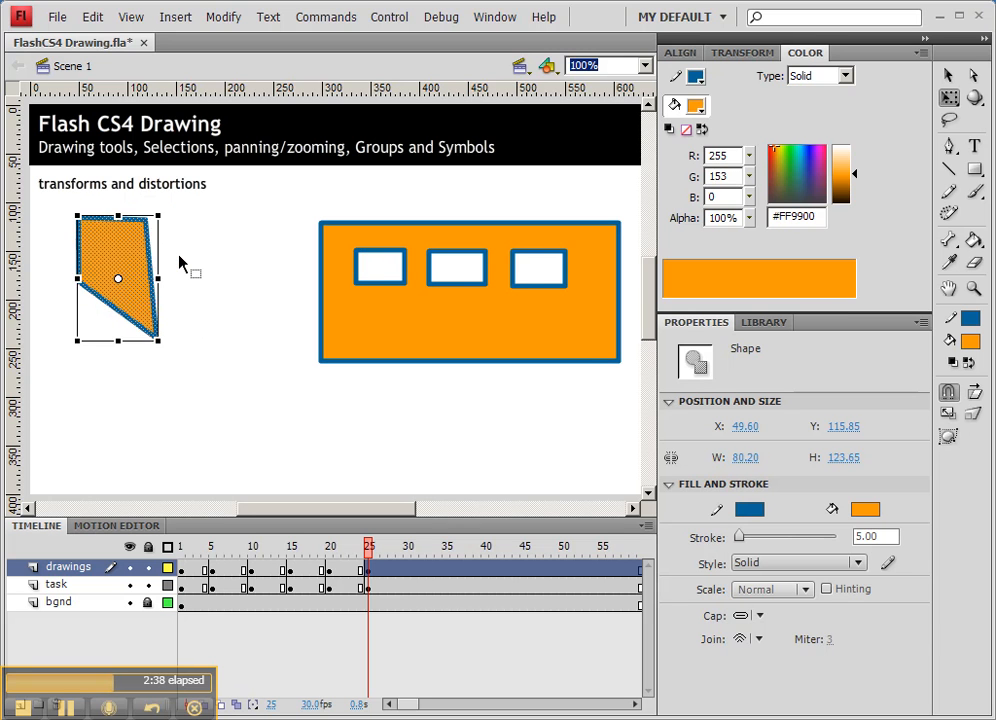
key("ctrl+z")
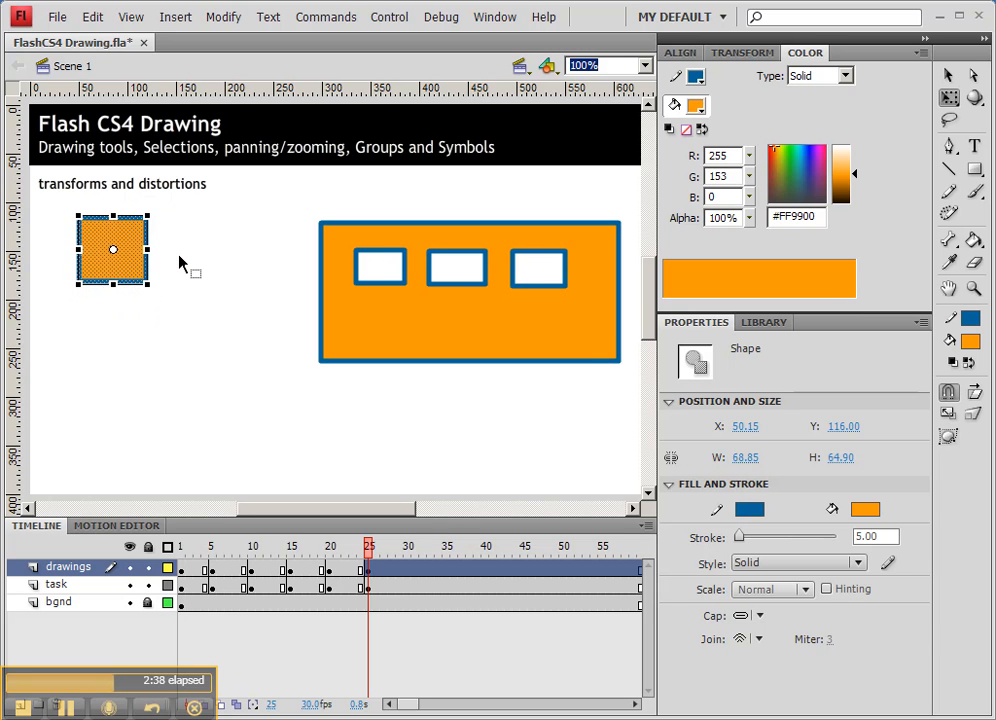
Distort the square into an irregular quadrilateral by moving its corner handles with the Distort option
left_click(978, 418)
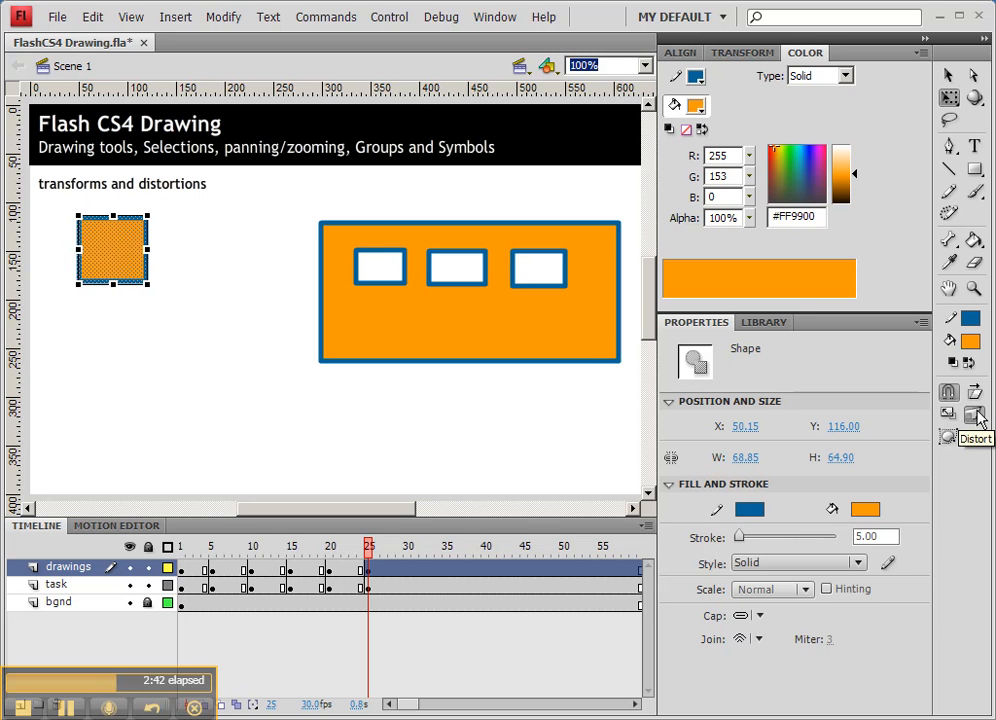
left_click_drag(148, 289, 186, 331)
left_click_drag(147, 215, 203, 206)
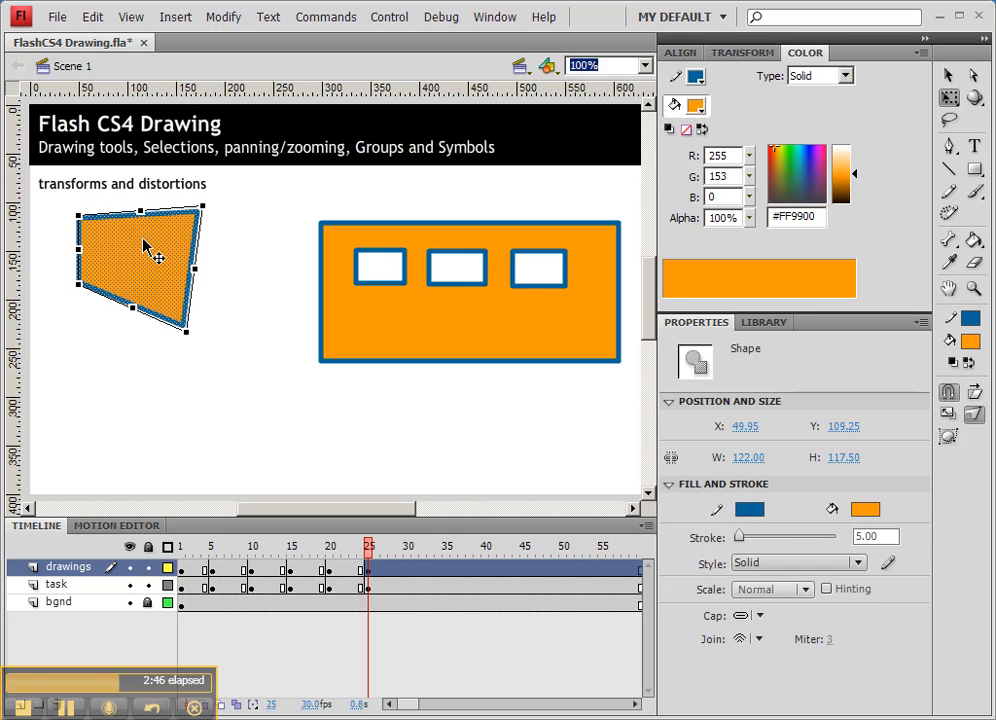
left_click_drag(79, 285, 79, 338)
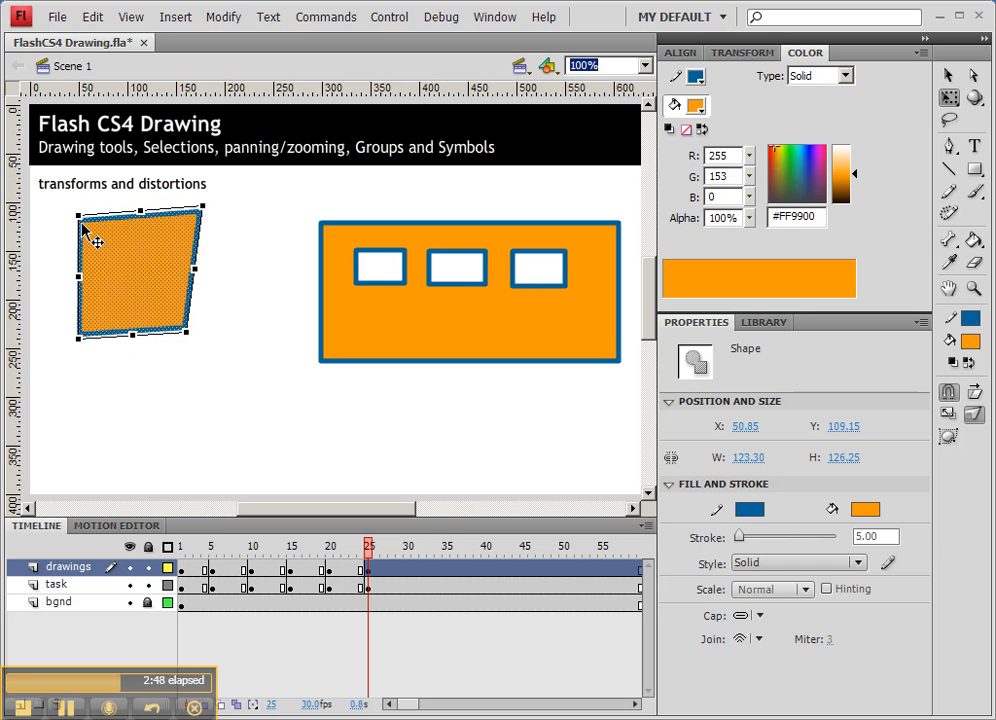
left_click_drag(80, 216, 66, 239)
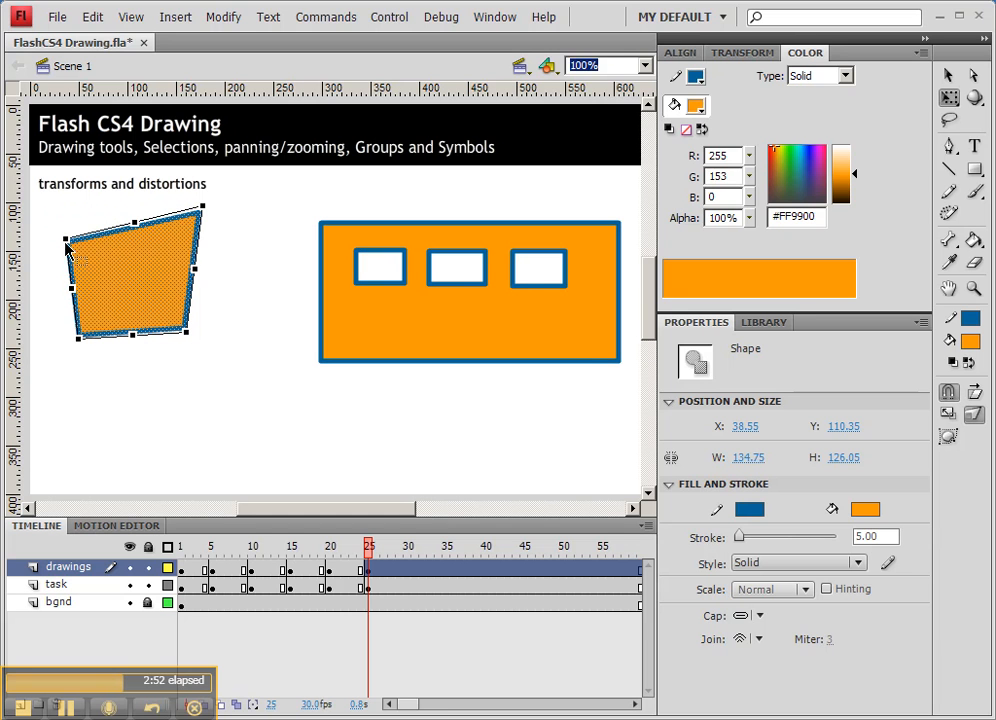
left_click_drag(202, 208, 249, 195)
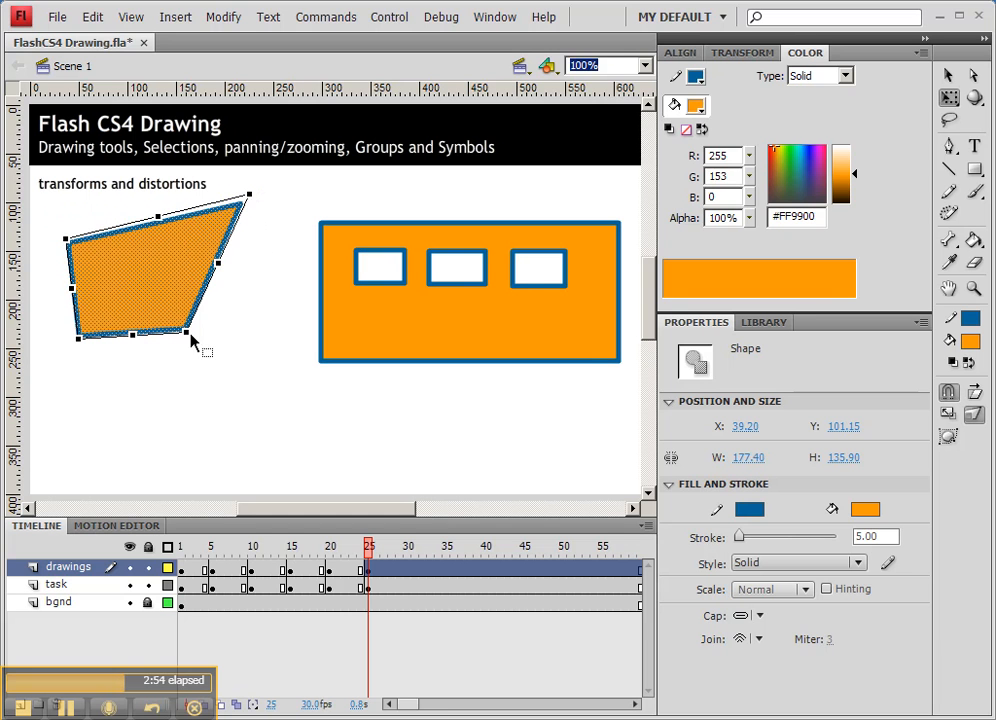
mouse_move(187, 336)
left_mouse_down()
mouse_move(187, 362)
mouse_move(172, 350)
left_mouse_up()
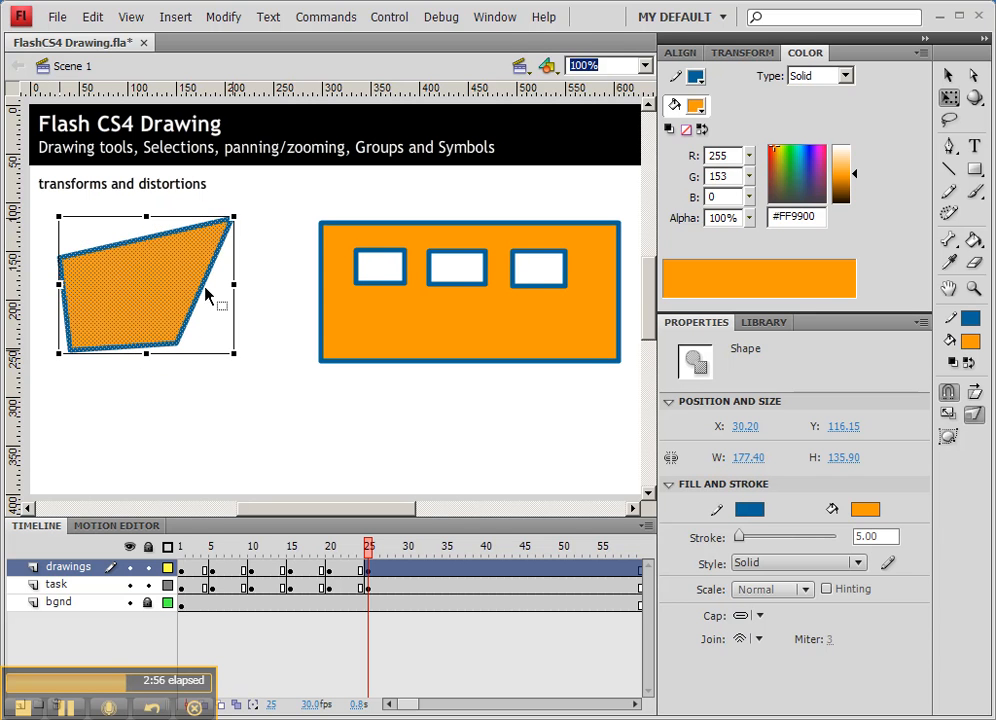
Select the large window panel and enlarge it with Free Transform to about 336 by 152 px
left_click_drag(300, 215, 642, 393)
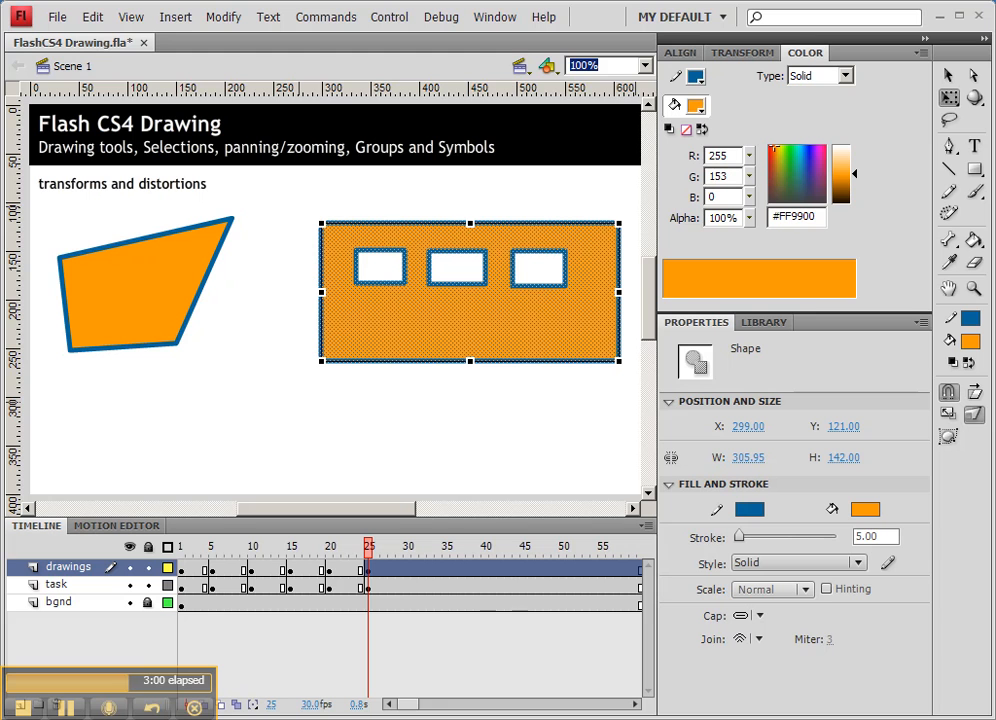
left_click(974, 413)
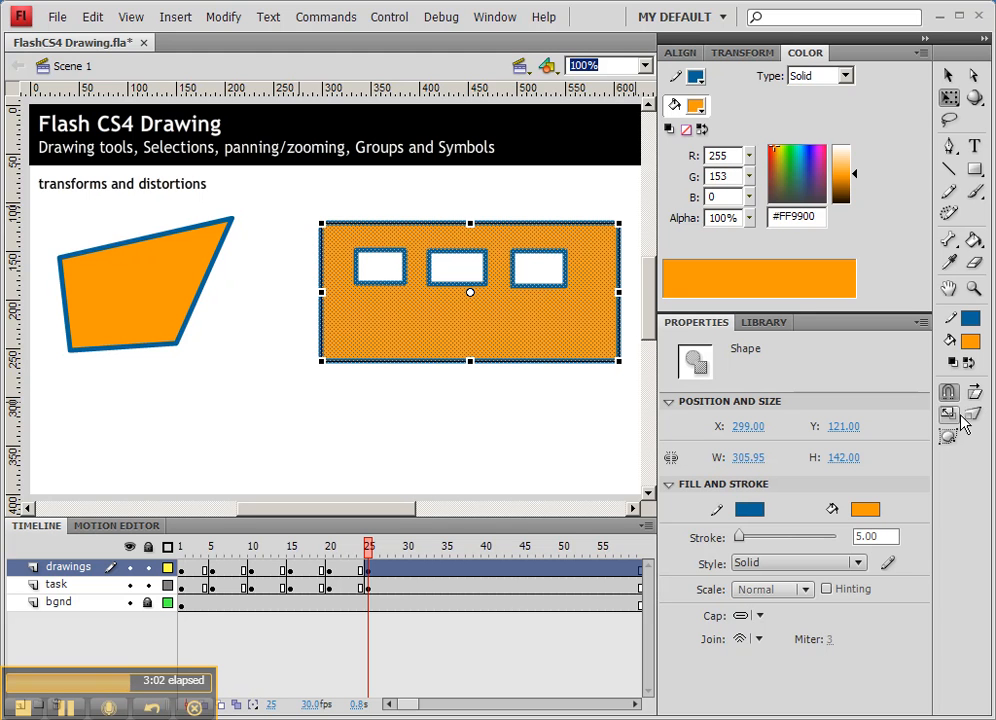
left_click_drag(321, 362, 291, 373)
Distort the large window panel by moving its corners into a slanted, tapering quadrilateral
left_click(974, 420)
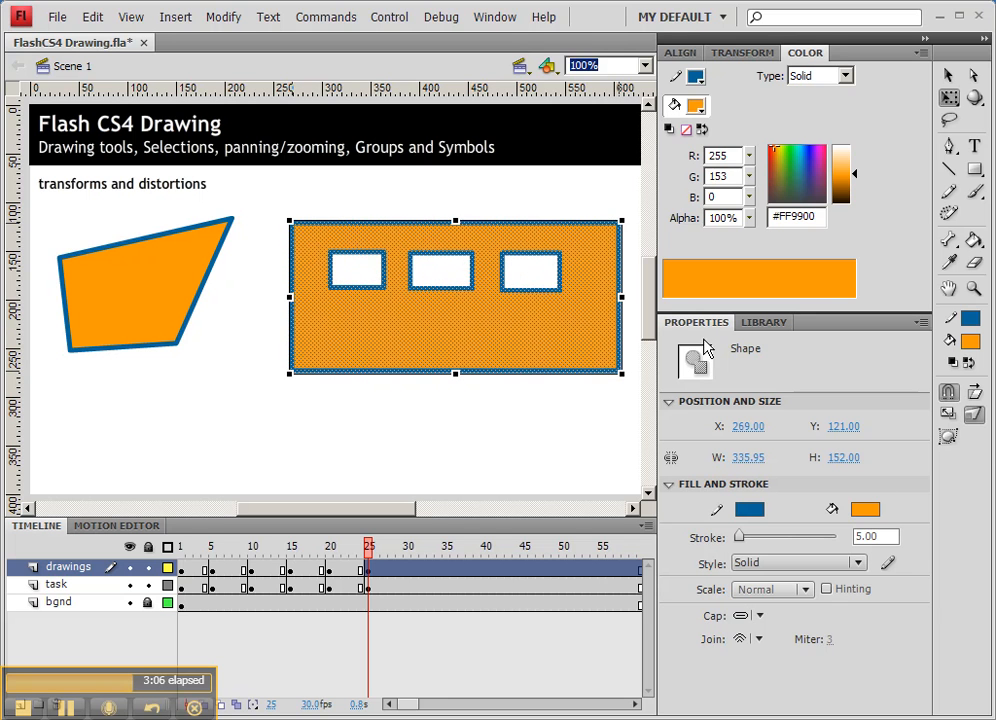
left_click_drag(290, 221, 281, 195)
left_click_drag(290, 373, 265, 424)
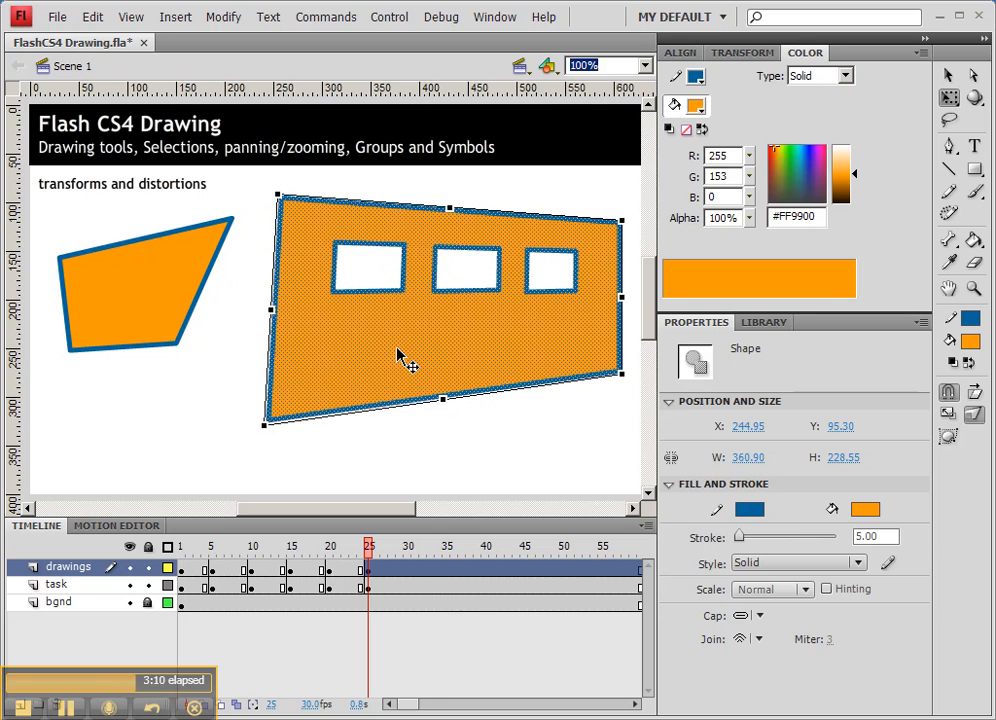
left_click_drag(614, 192, 613, 189)
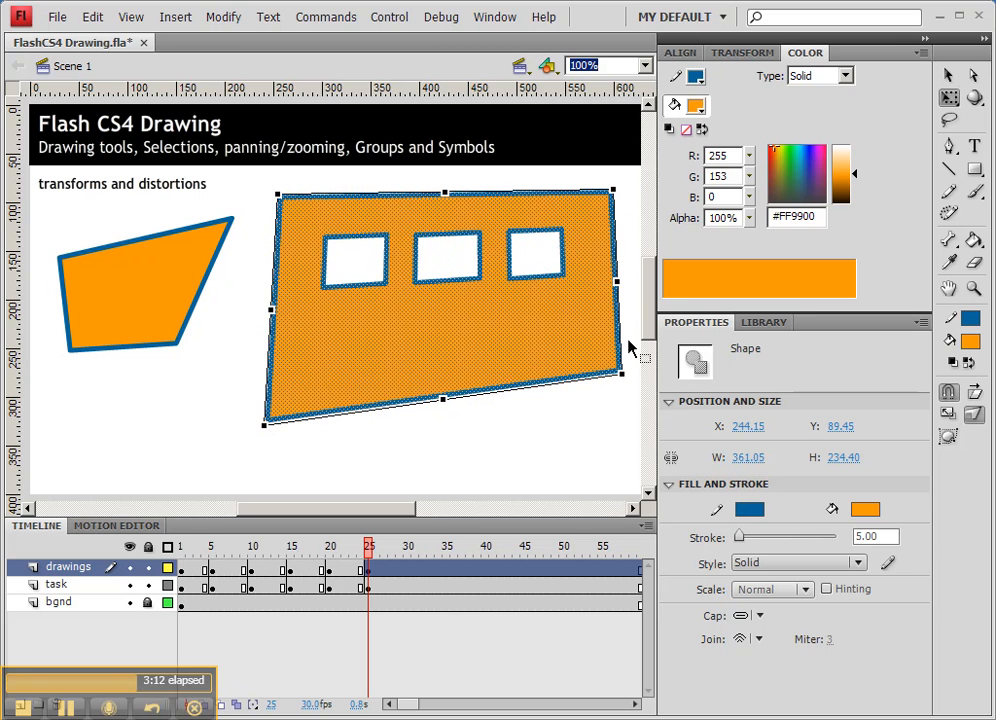
left_click_drag(614, 314, 612, 300)
left_click(598, 371)
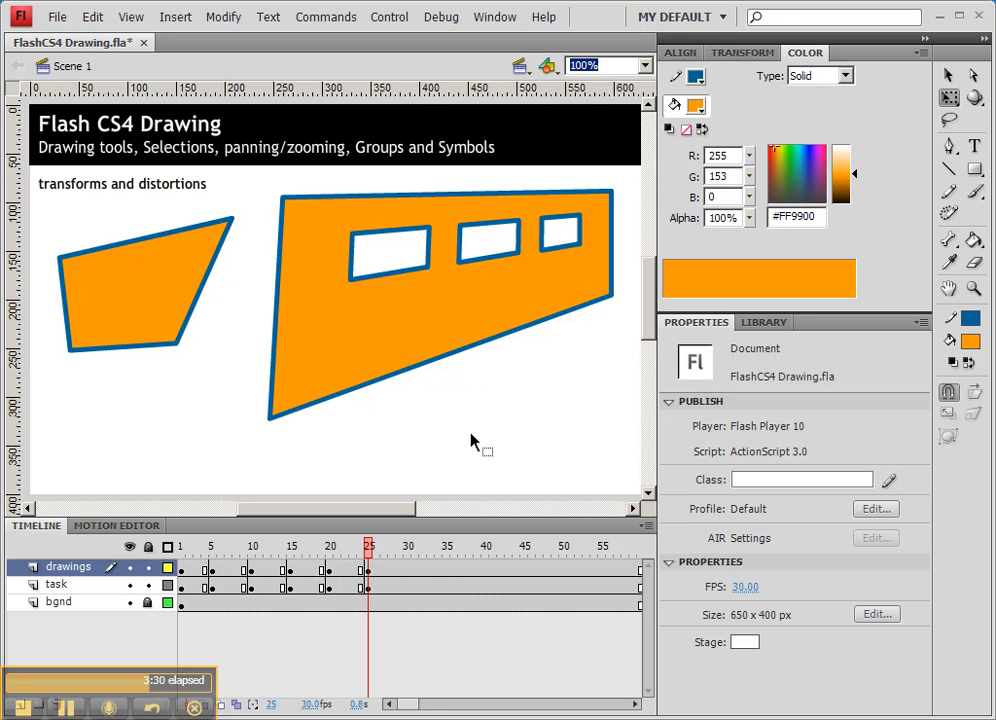
Add the text HELLO below the slanted panel with the Text tool
left_click_drag(500, 427, 452, 322)
left_click(972, 148)
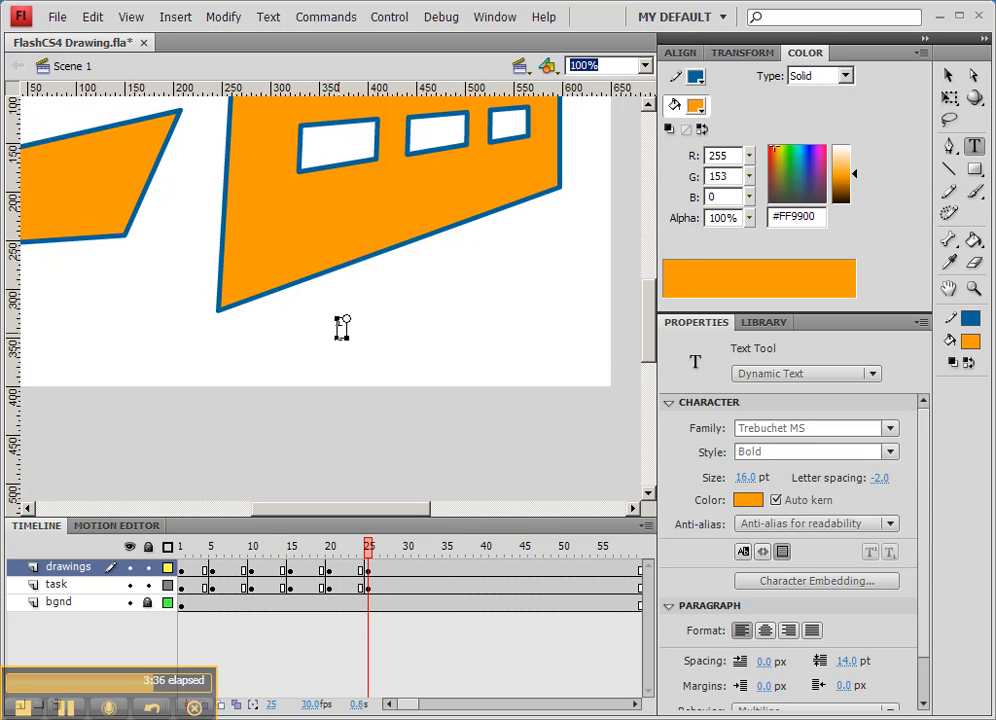
left_click(340, 325)
type("HELLO")
left_click(948, 75)
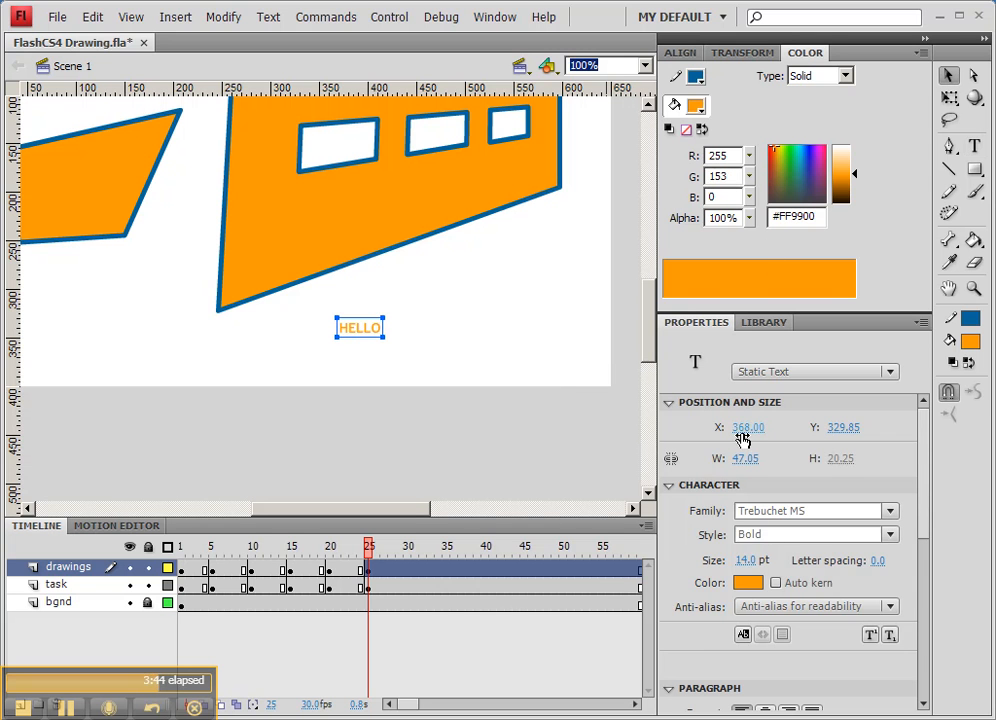
Set the HELLO text size to 83 pt and reposition it under the panel
left_click_drag(741, 560, 811, 560)
left_click_drag(503, 383, 480, 340)
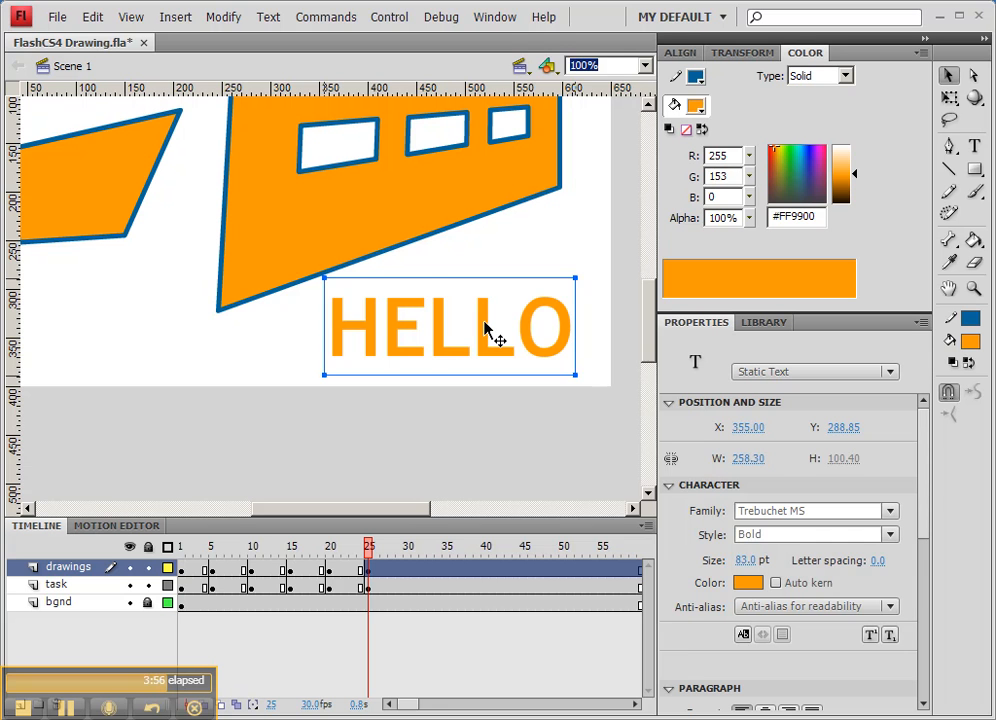
Break the HELLO text apart twice to convert it into editable shapes
right_click(486, 330)
left_click(542, 608)
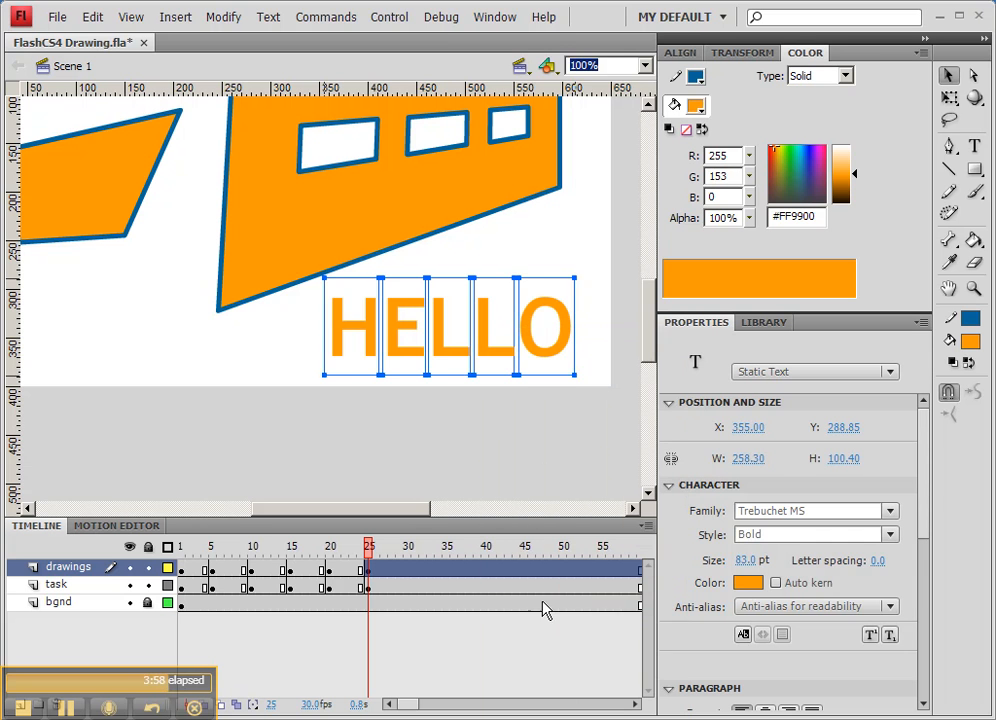
right_click(491, 357)
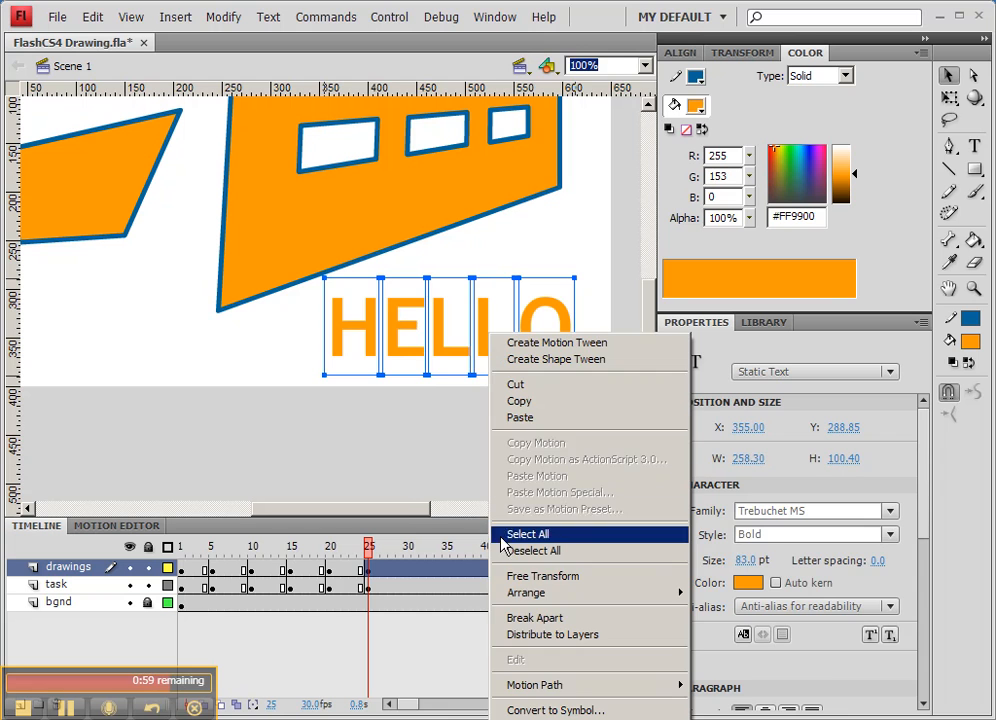
left_click(520, 618)
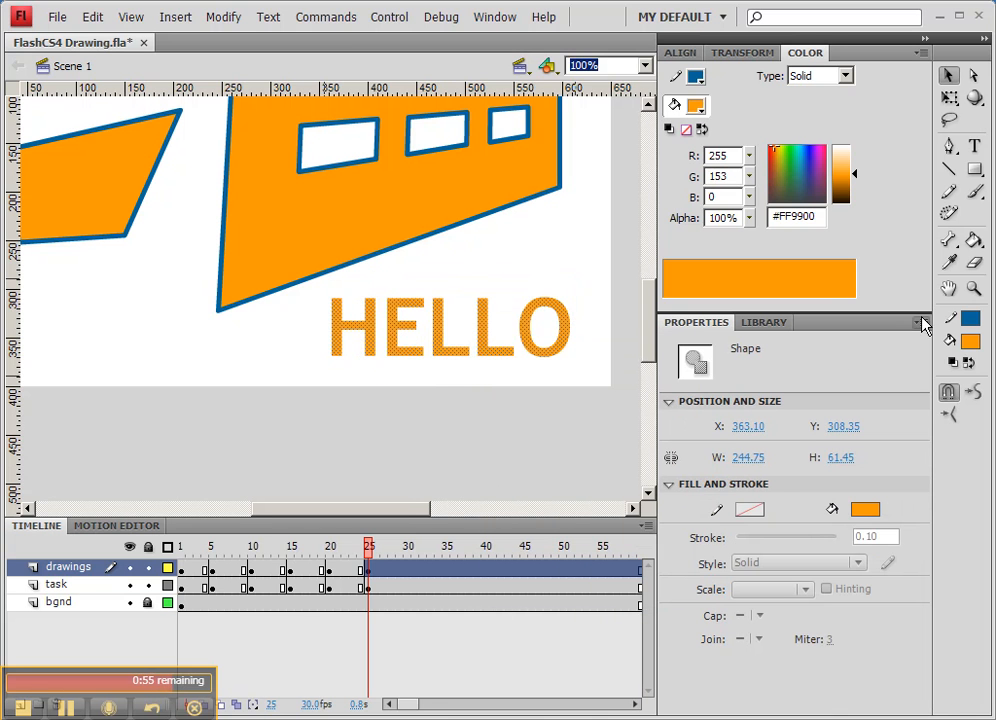
Warp the HELLO shapes into a wavy arc using the Free Transform tool's Envelope option
left_click(949, 97)
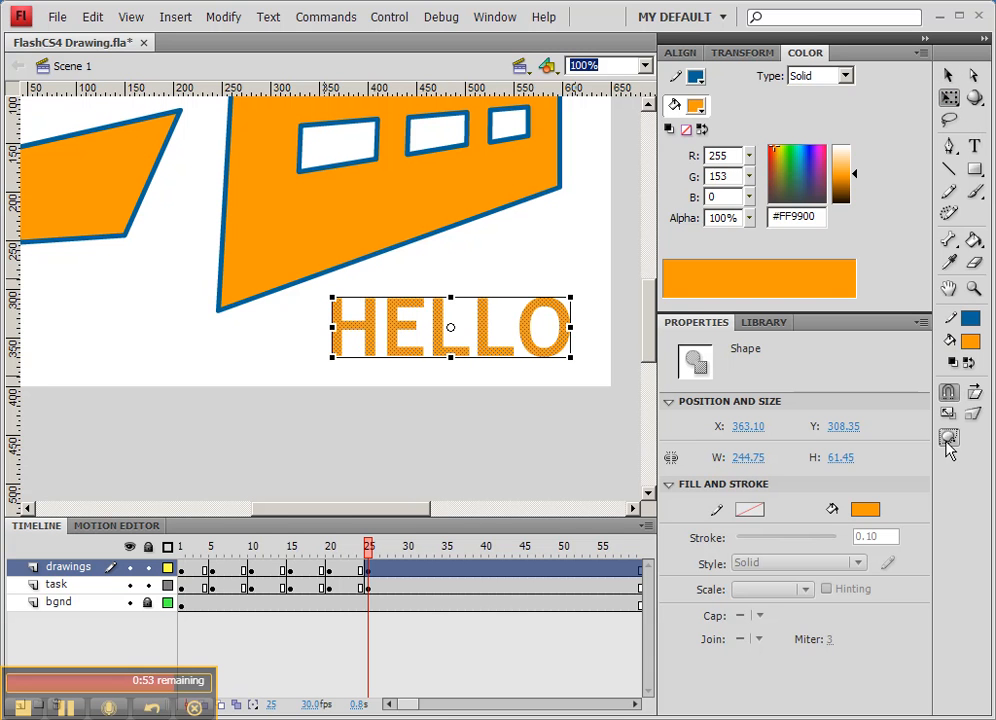
left_click(948, 439)
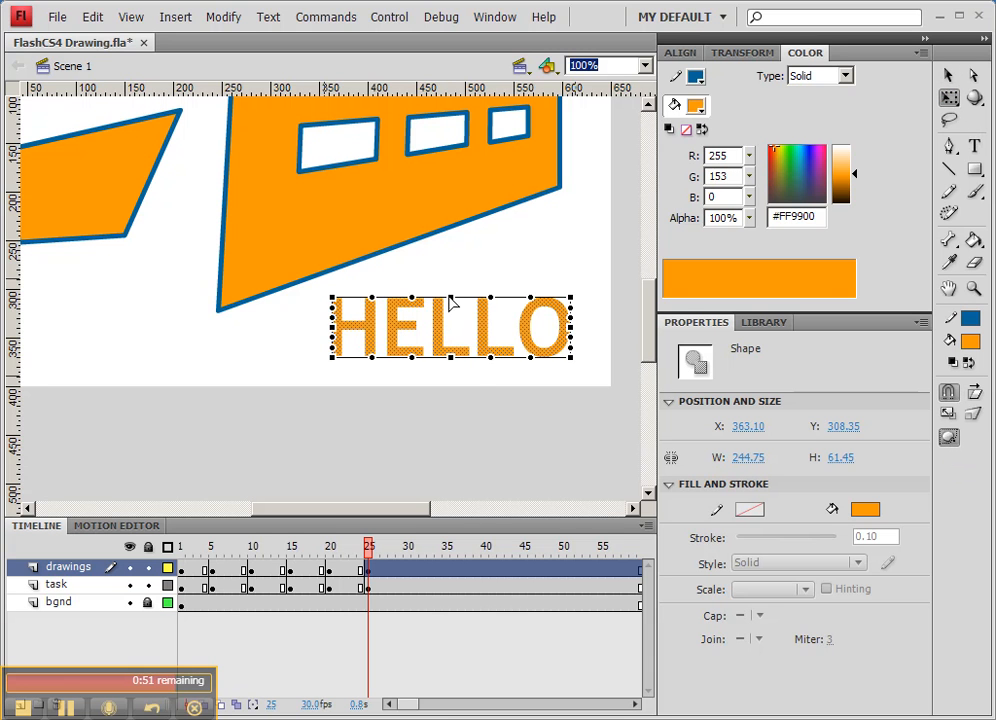
left_click_drag(450, 290, 451, 263)
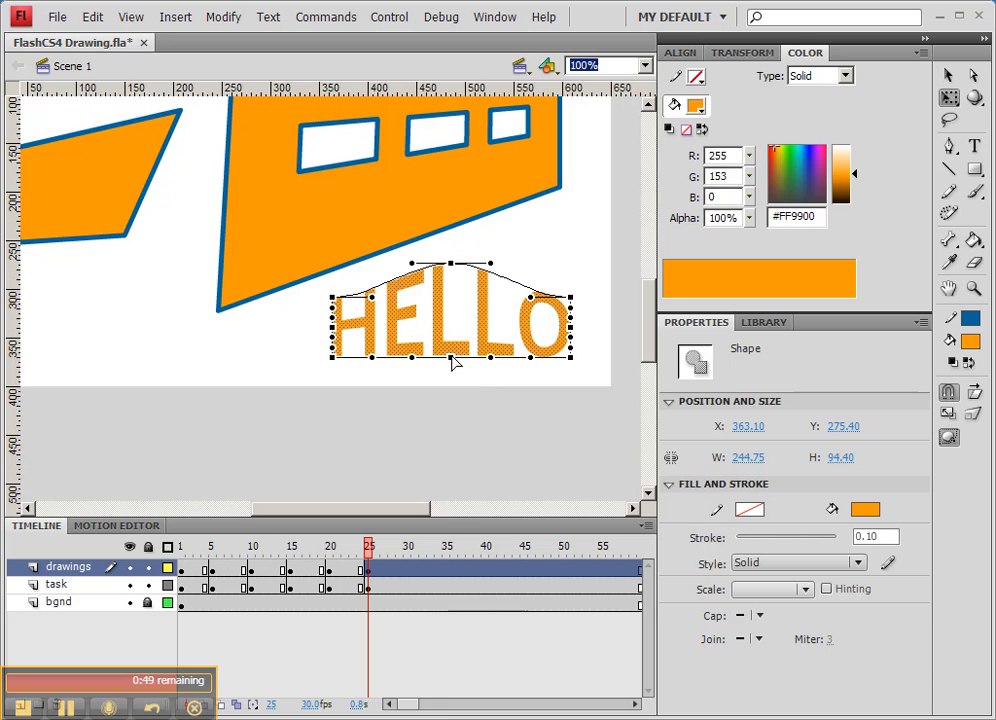
left_click_drag(451, 357, 451, 324)
left_click_drag(403, 360, 371, 273)
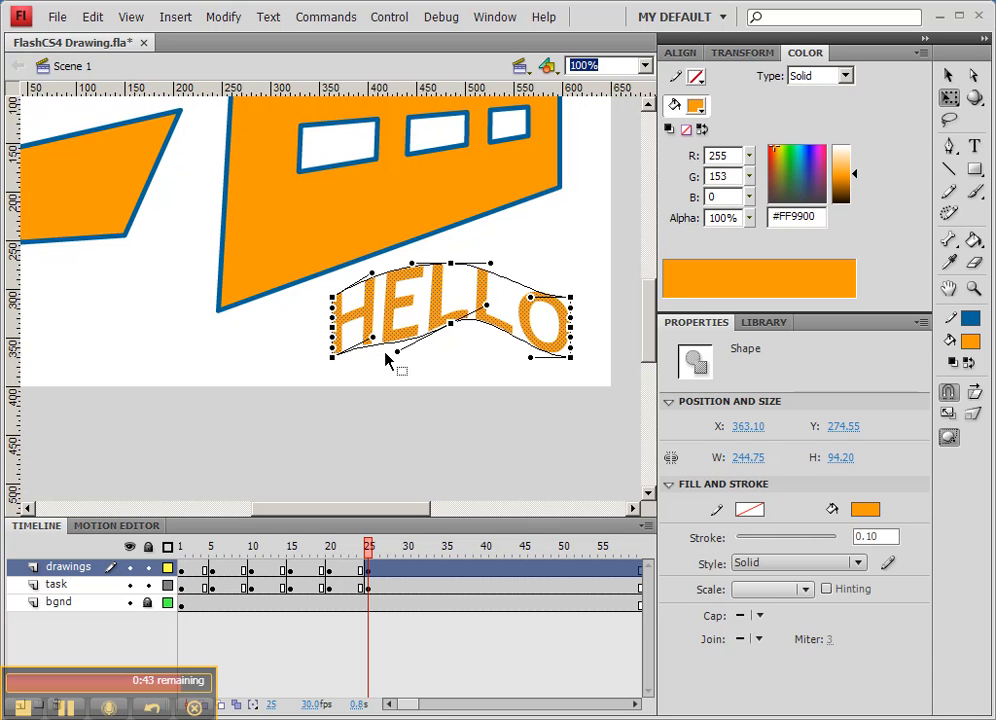
left_click_drag(481, 313, 486, 350)
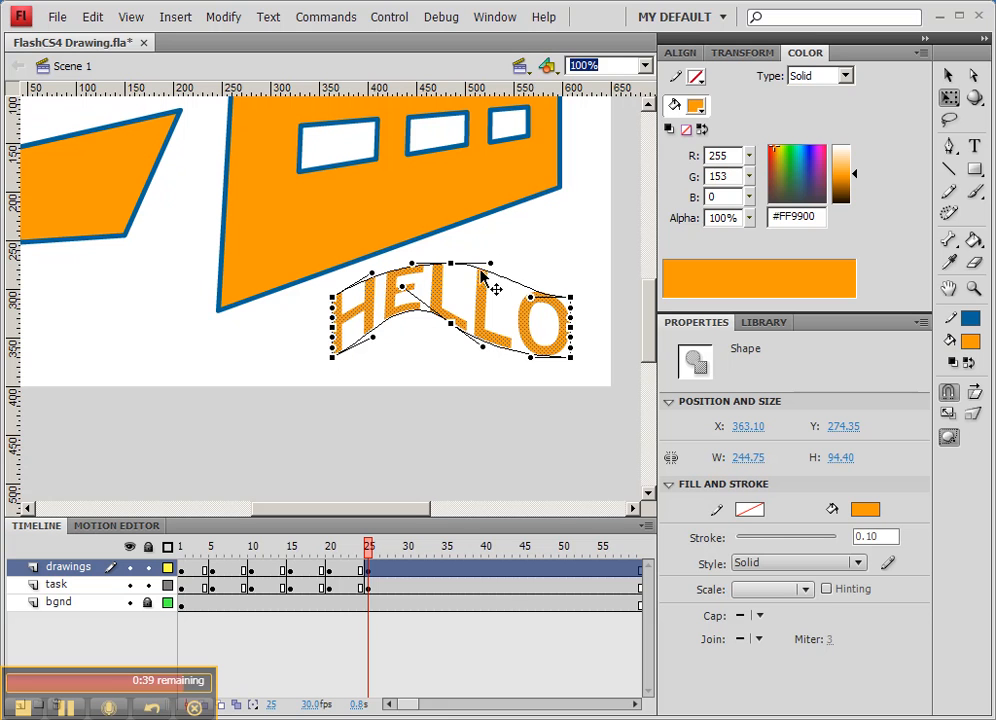
left_click_drag(451, 263, 458, 251)
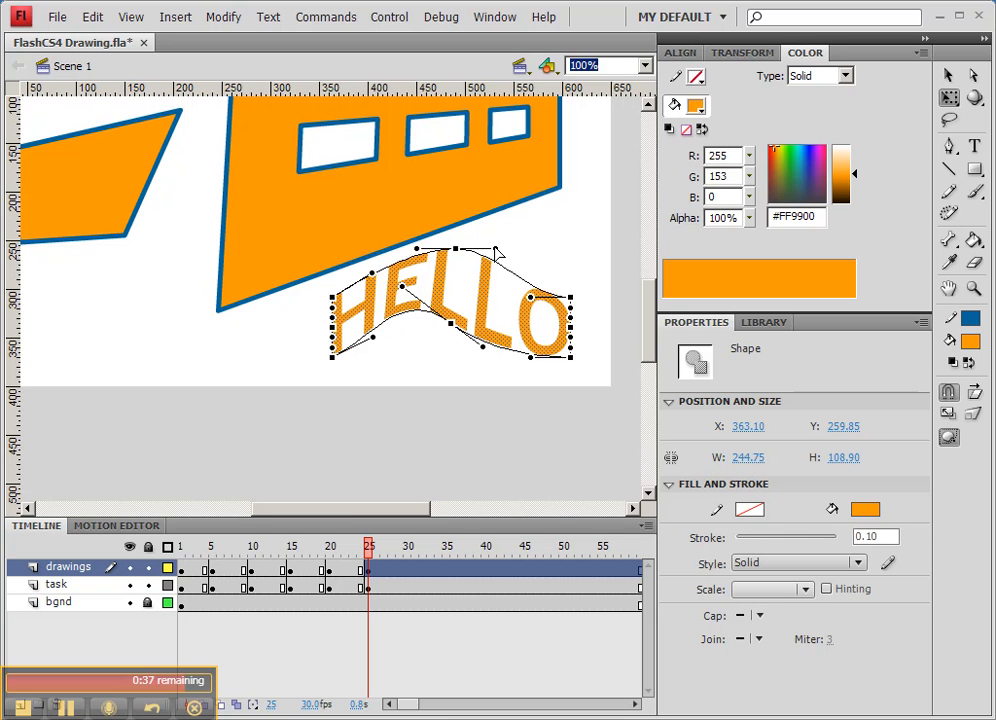
left_click(533, 255)
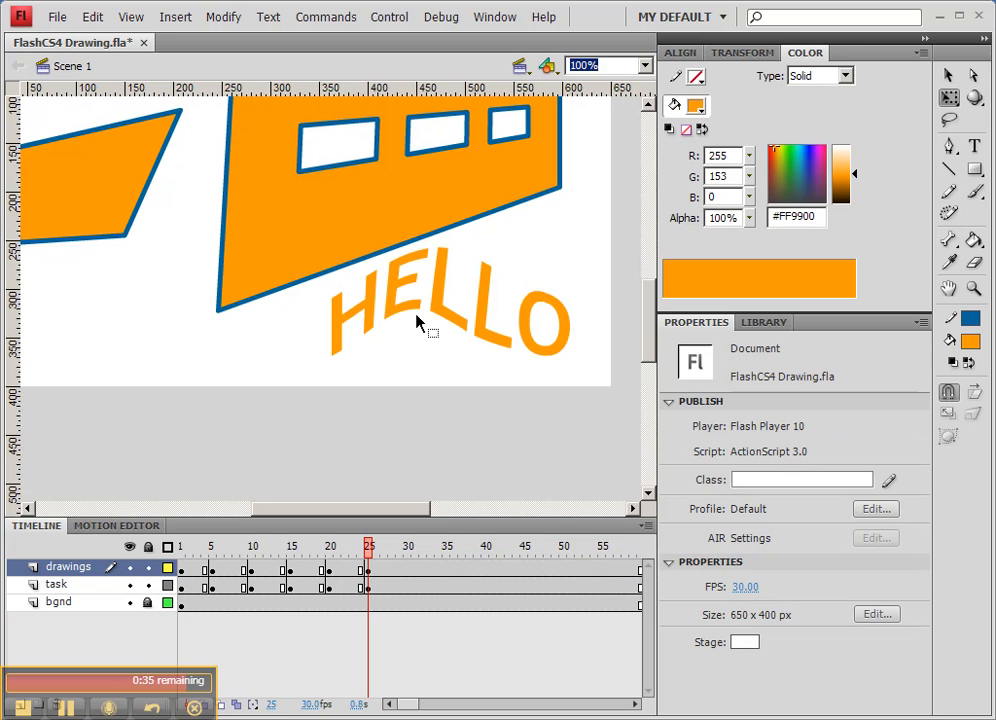
Draw a long rectangle about 195 by 54 px below the small distorted panel
left_click_drag(240, 351, 440, 396)
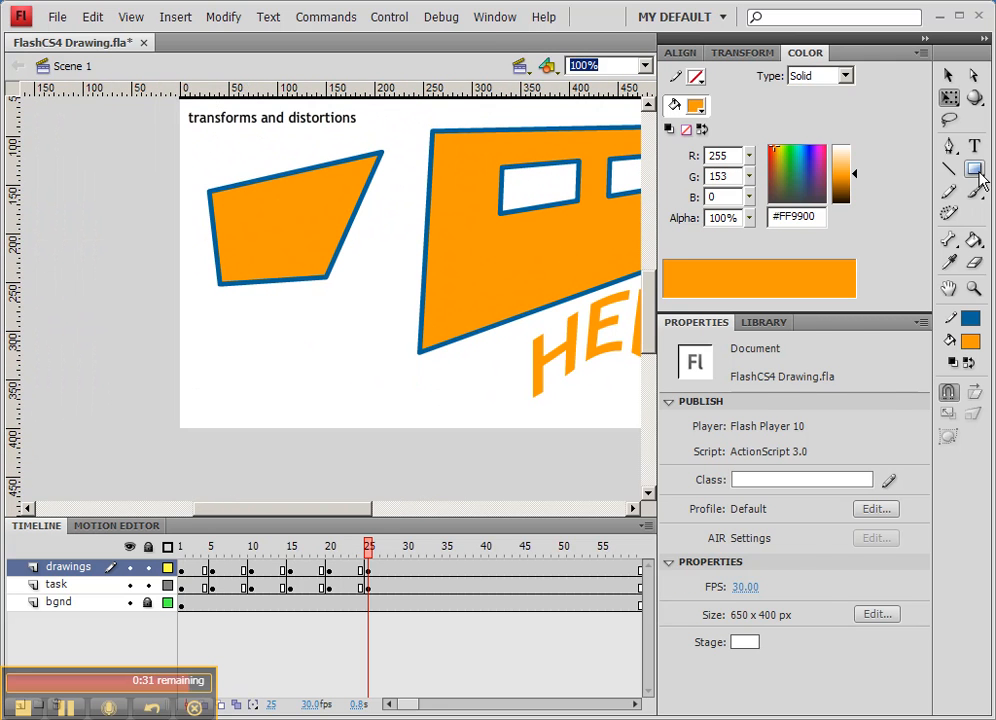
key("r")
mouse_move(200, 345)
left_mouse_down()
mouse_move(376, 405)
mouse_move(391, 398)
left_mouse_up()
Select a vertical strip near the rectangle's left end and fill it with blue
left_click_drag(226, 339, 276, 427)
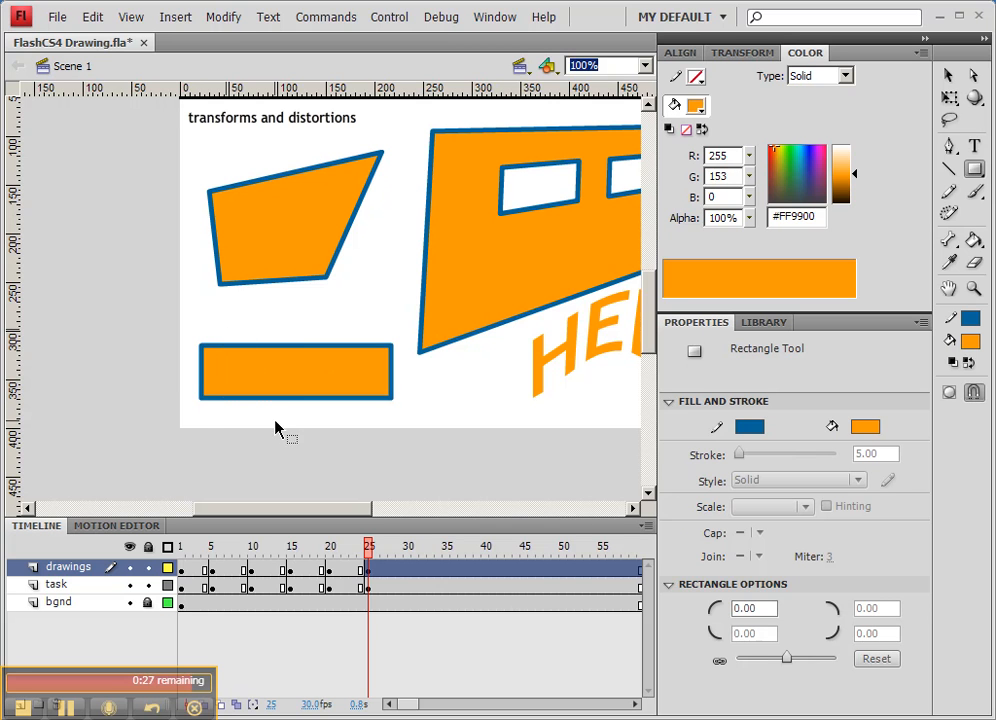
left_click(970, 342)
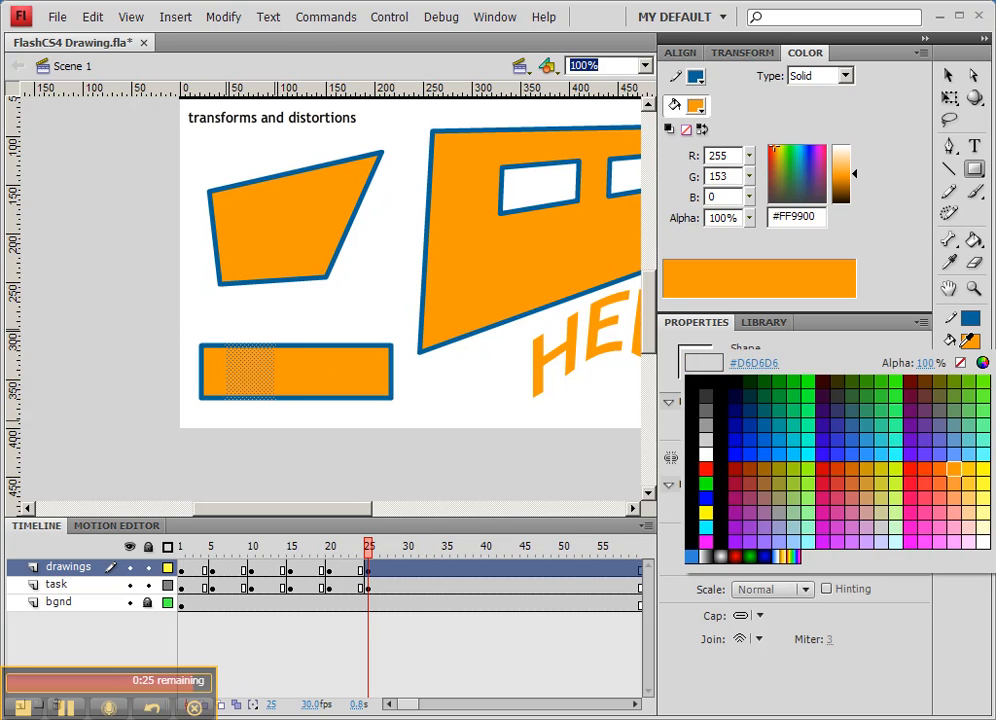
left_click(854, 442)
Select another vertical strip further right in the rectangle and fill it with green
left_click_drag(305, 334, 350, 403)
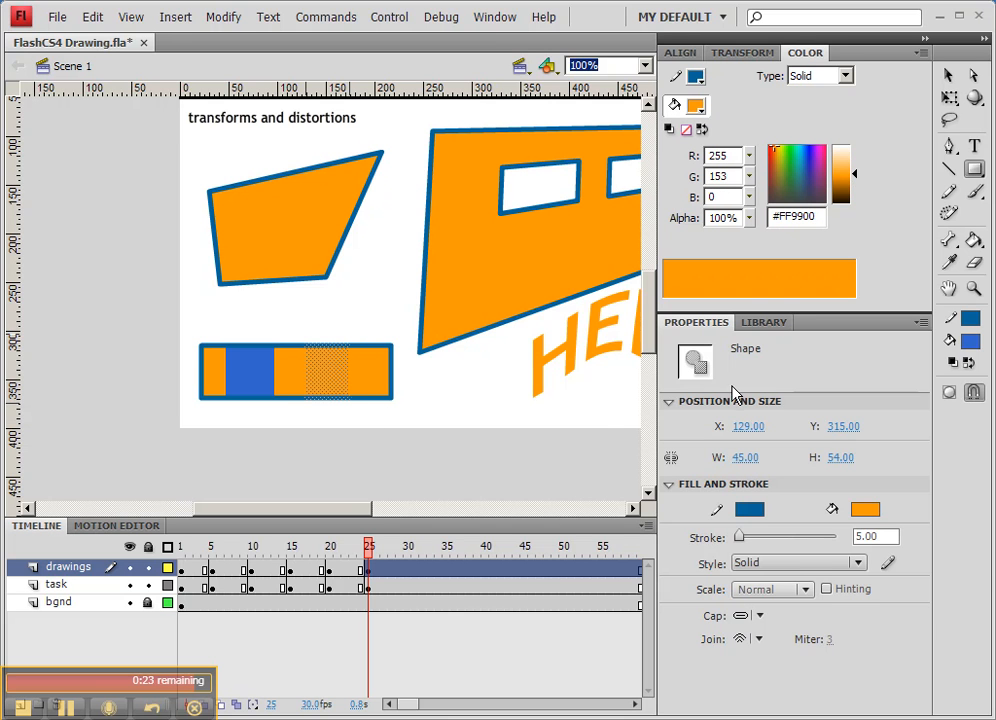
left_click(970, 342)
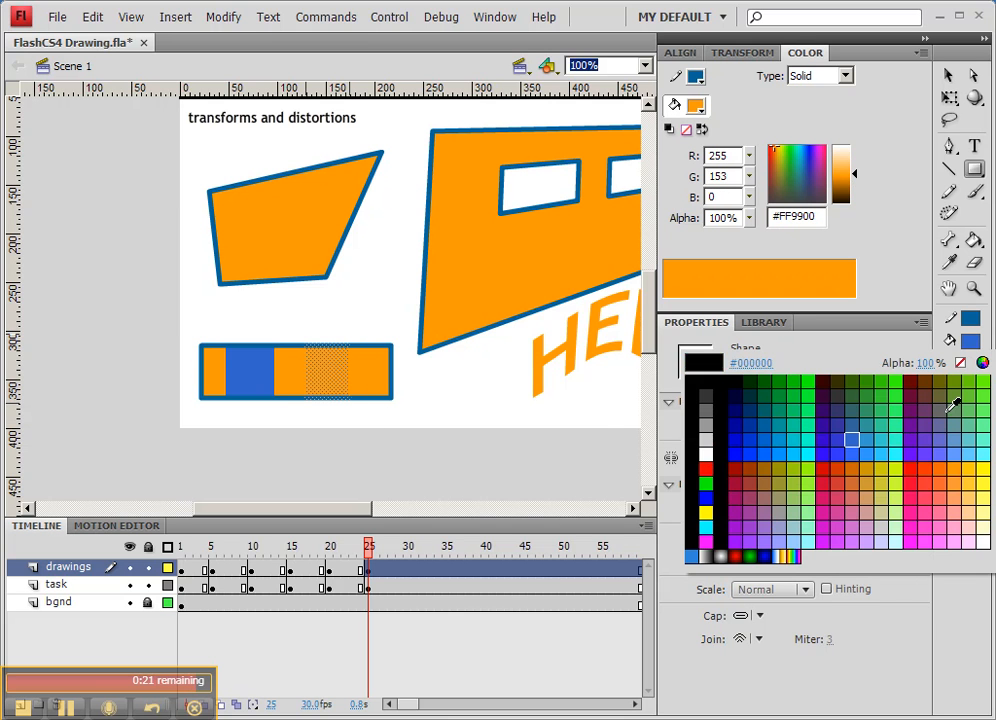
left_click(962, 396)
Warp the whole striped rectangle into a wave shape with the Envelope option of Free Transform
left_click_drag(190, 334, 405, 421)
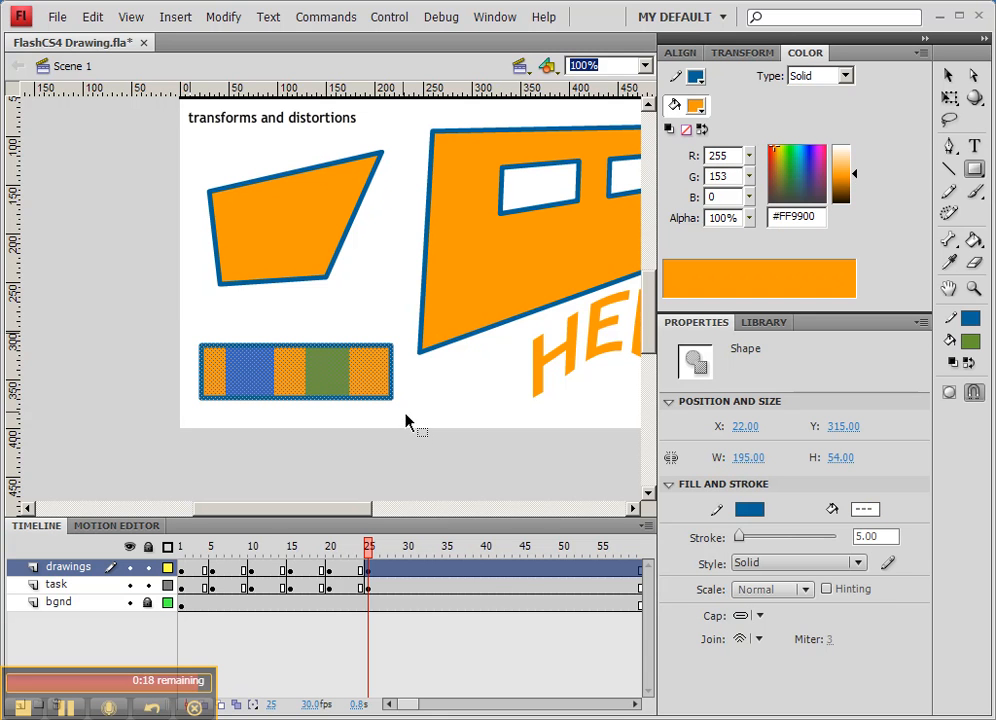
left_click(949, 97)
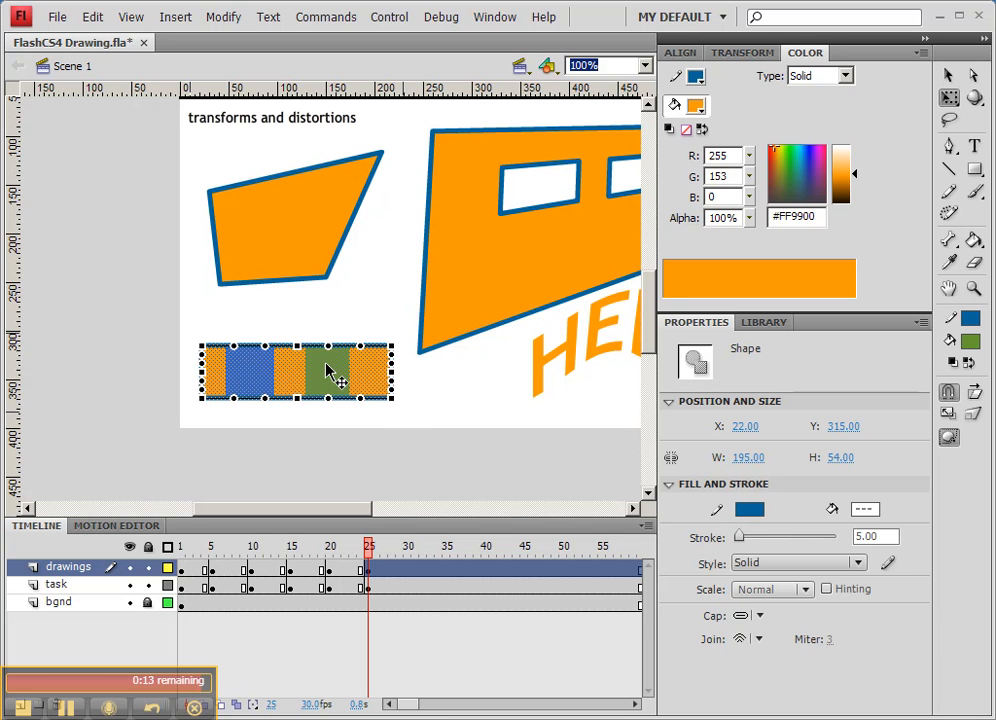
left_click_drag(328, 345, 329, 318)
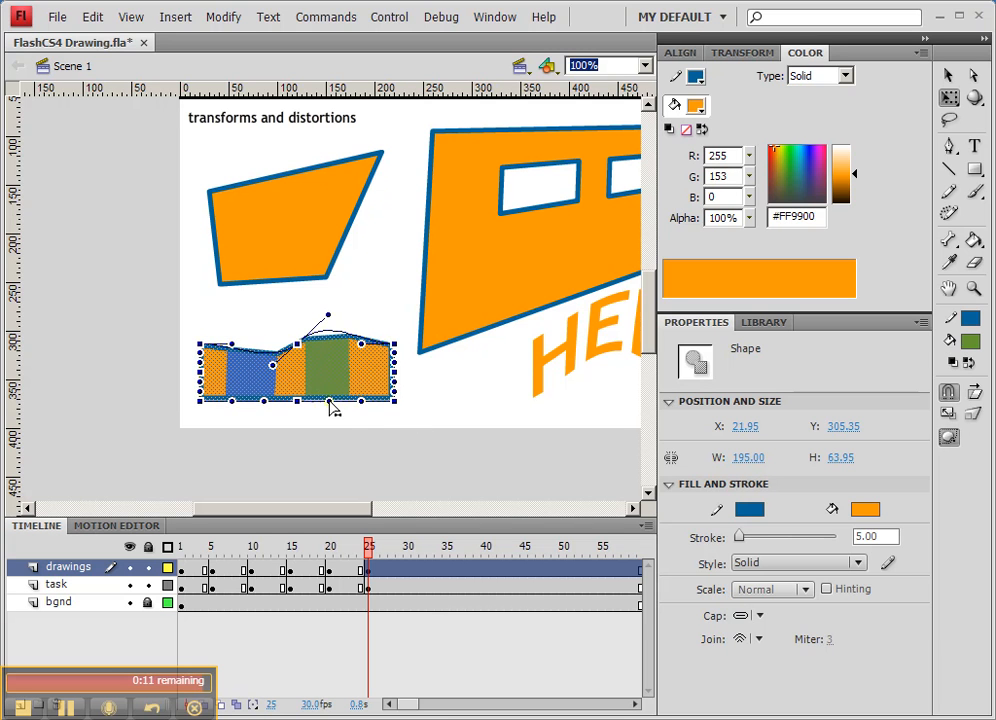
left_click_drag(330, 399, 329, 367)
left_click_drag(330, 312, 337, 284)
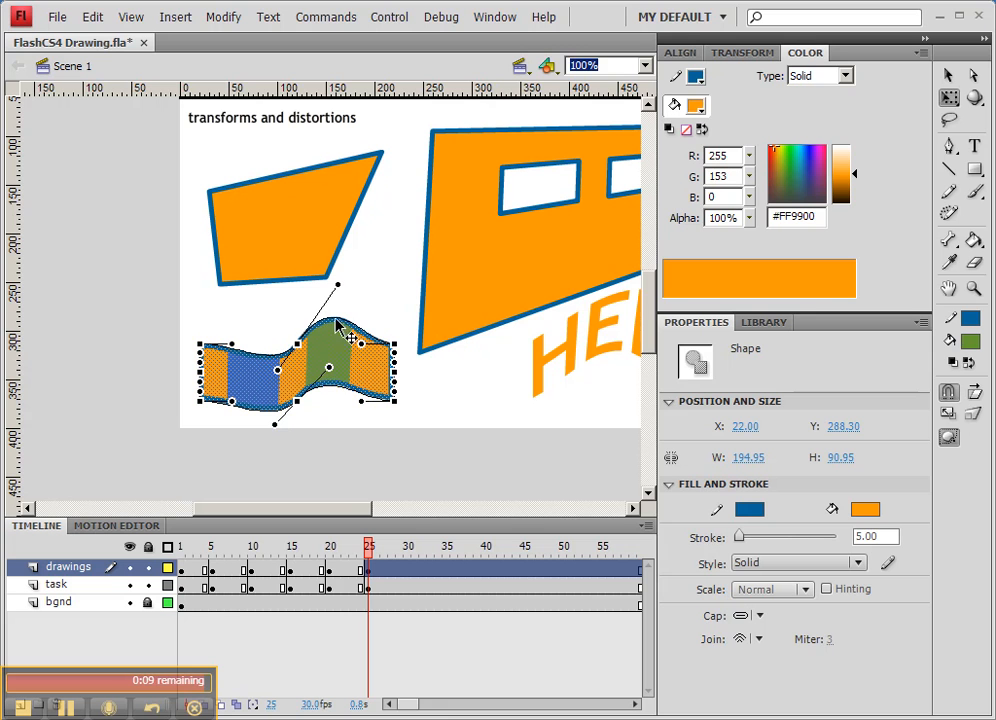
left_click_drag(329, 367, 329, 346)
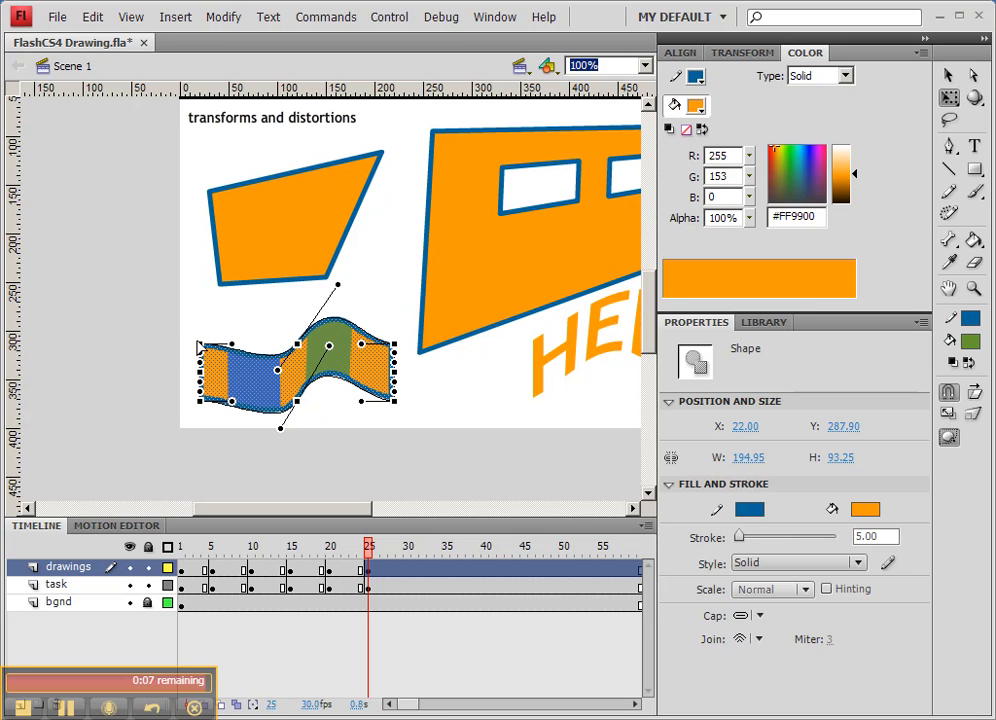
left_click(279, 325)
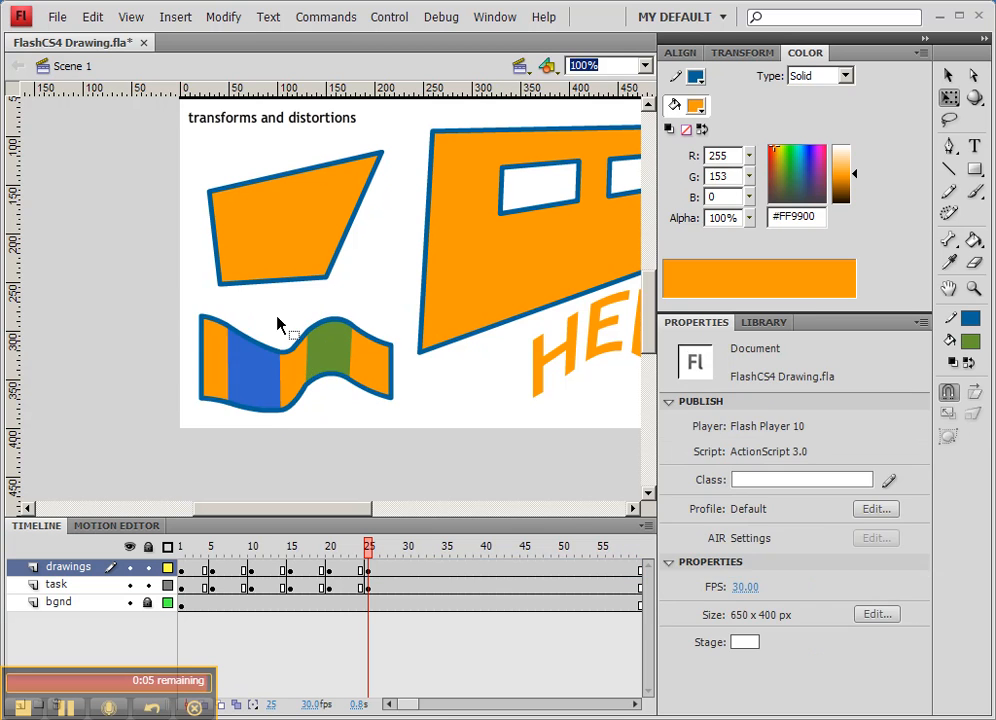
left_click_drag(362, 320, 204, 341)
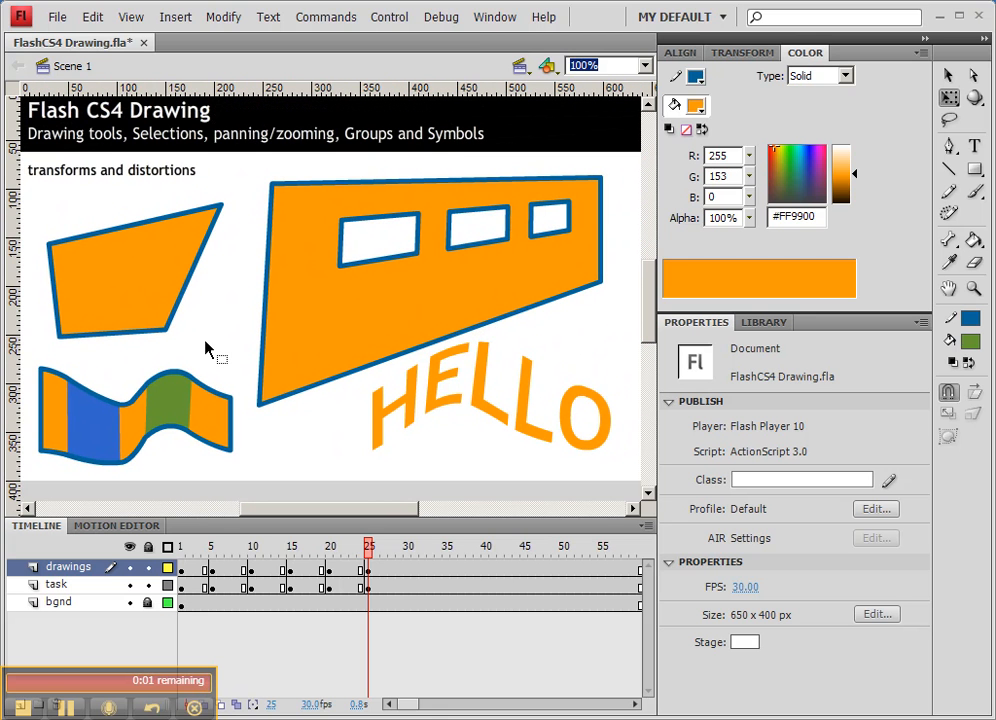